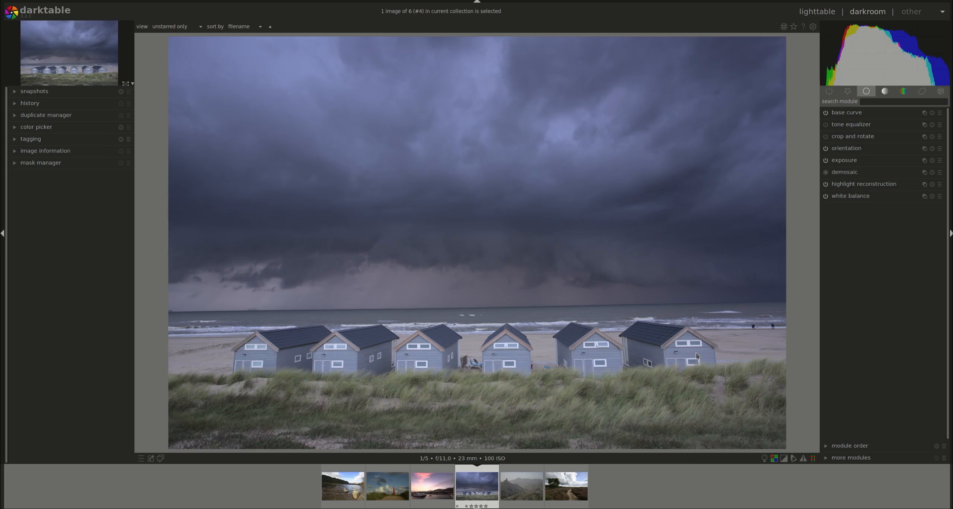
# Zoom into the beach huts photo at 100% and 200% to inspect detail, panning around, and return to the fitted view
pyautogui.middleClick(631, 268)
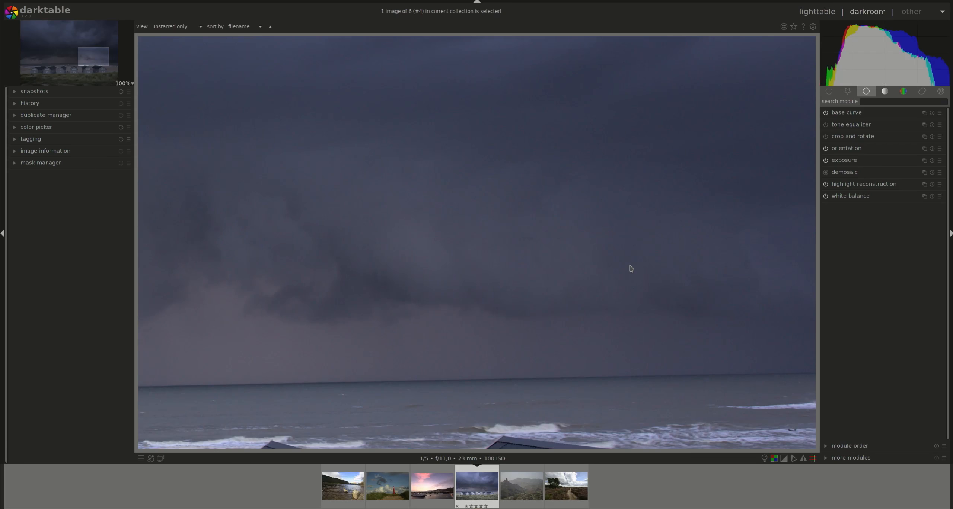
pyautogui.moveTo(627, 352); pyautogui.dragTo(647, 234)
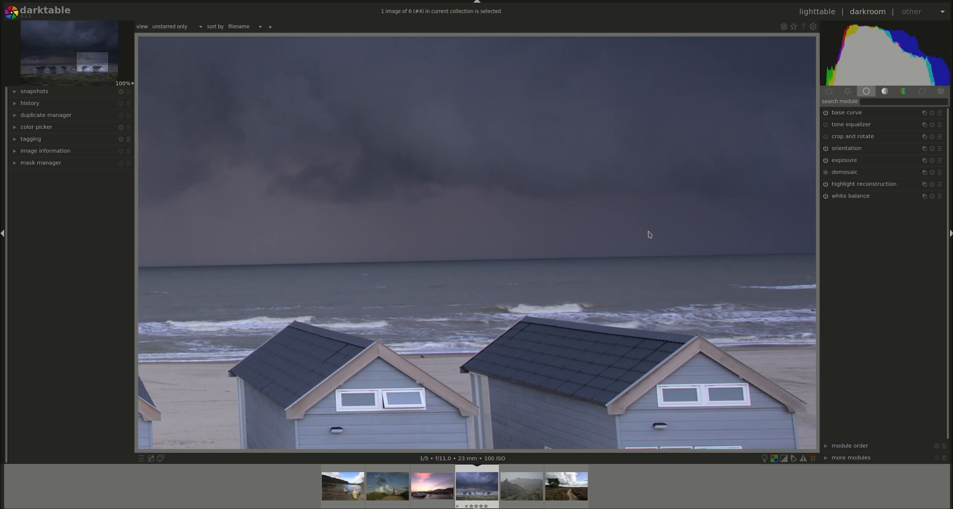
pyautogui.middleClick(649, 235)
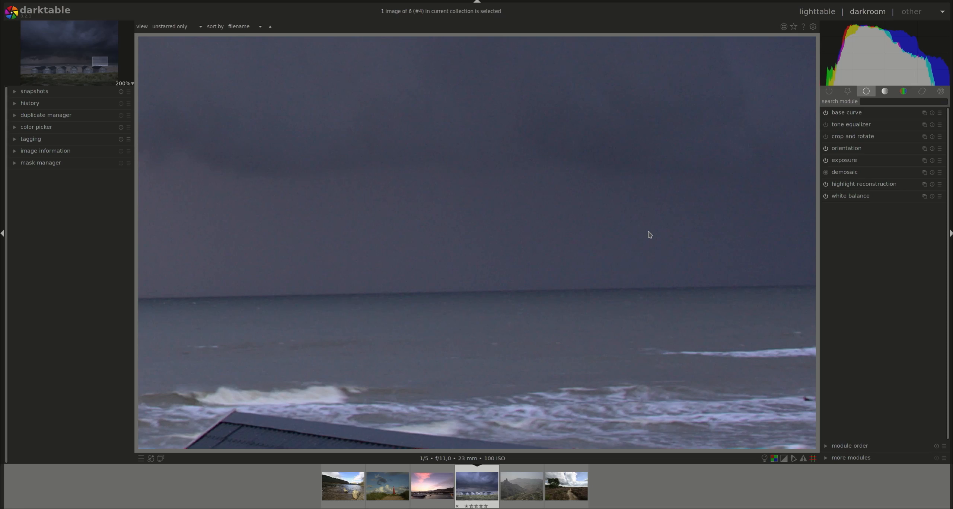
pyautogui.middleClick(617, 246)
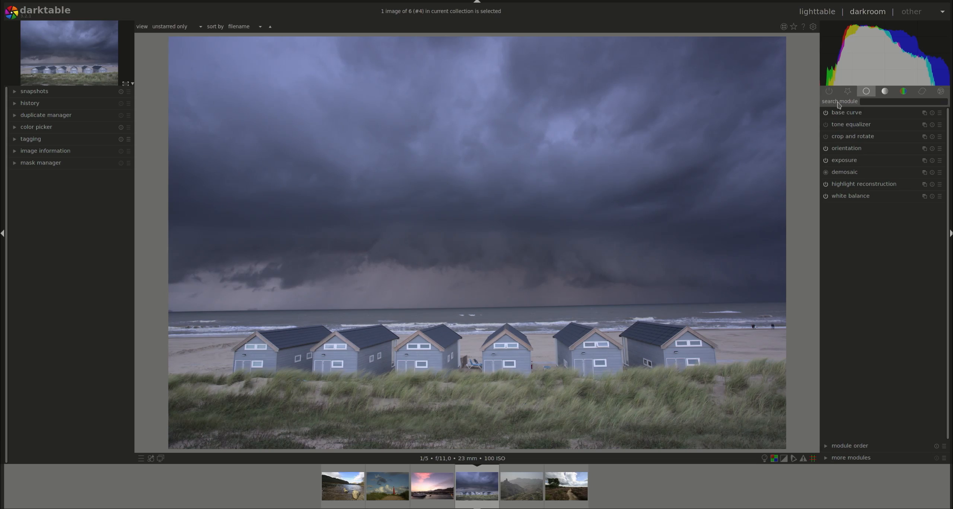
pyautogui.moveTo(849, 41)
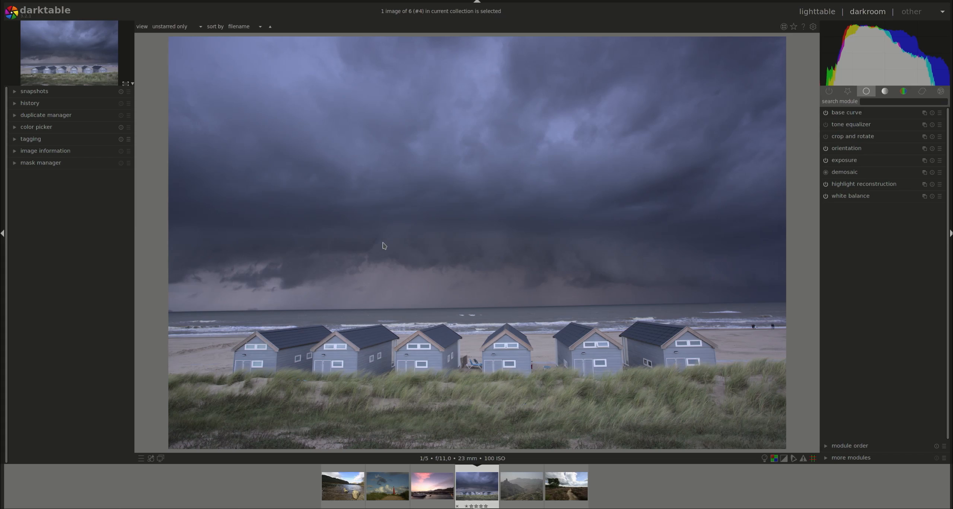
# Open the history stack and browse the active modules group, briefly expanding the raw black/white point module, then return to the basic group
pyautogui.click(34, 107)
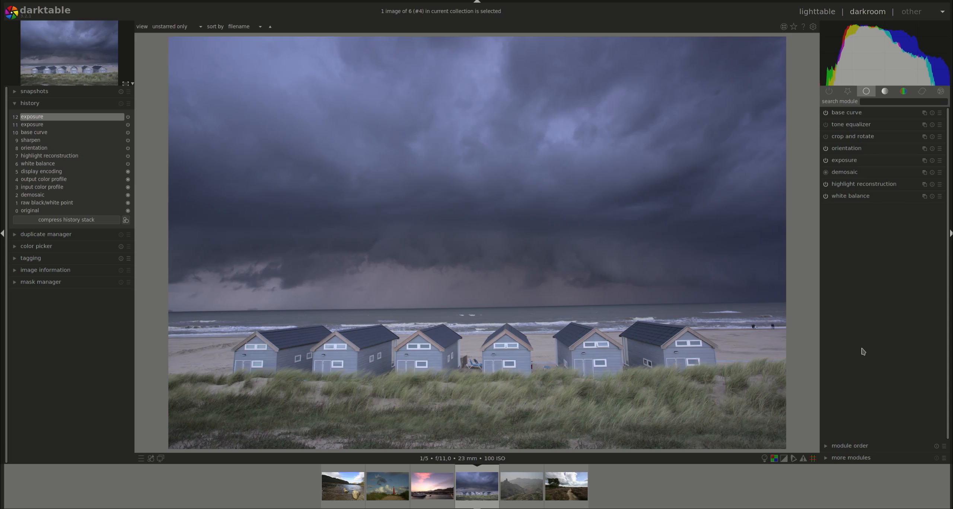
pyautogui.click(830, 92)
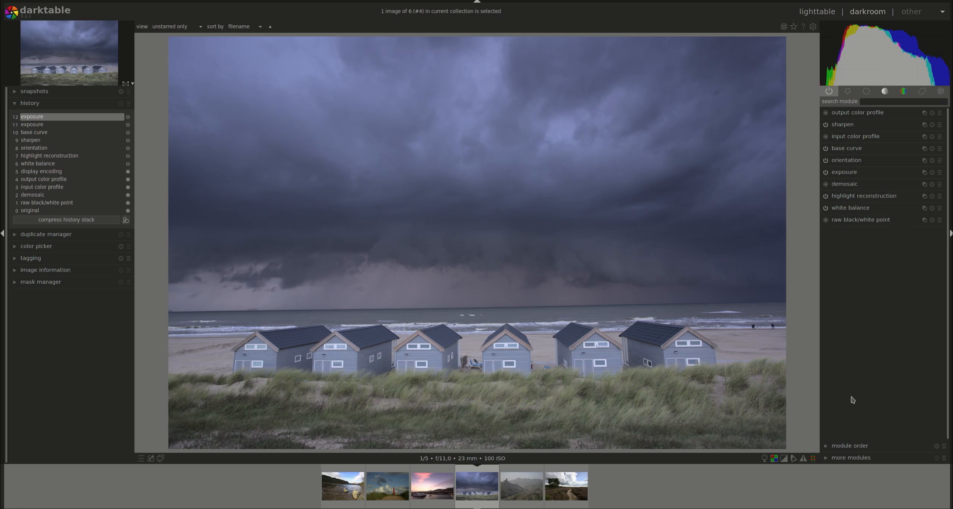
pyautogui.click(858, 221)
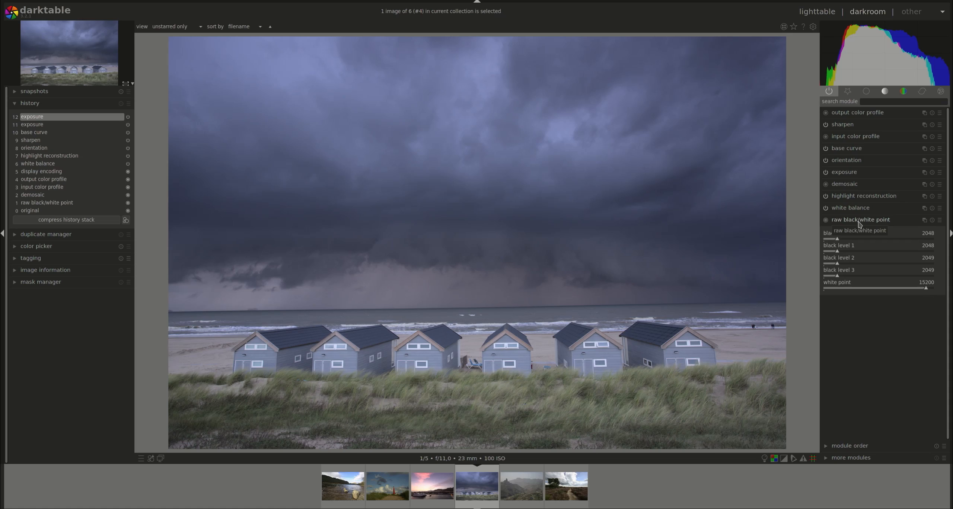
pyautogui.click(858, 221)
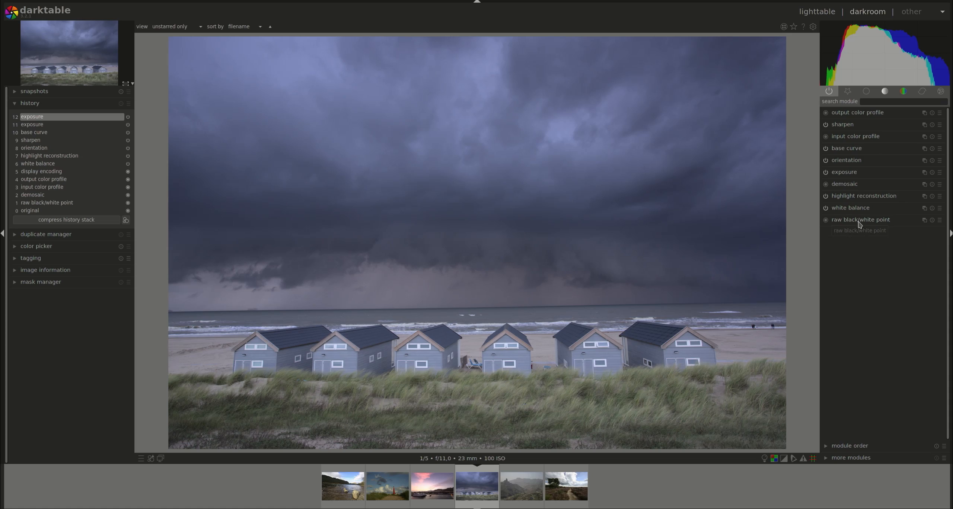
pyautogui.click(869, 93)
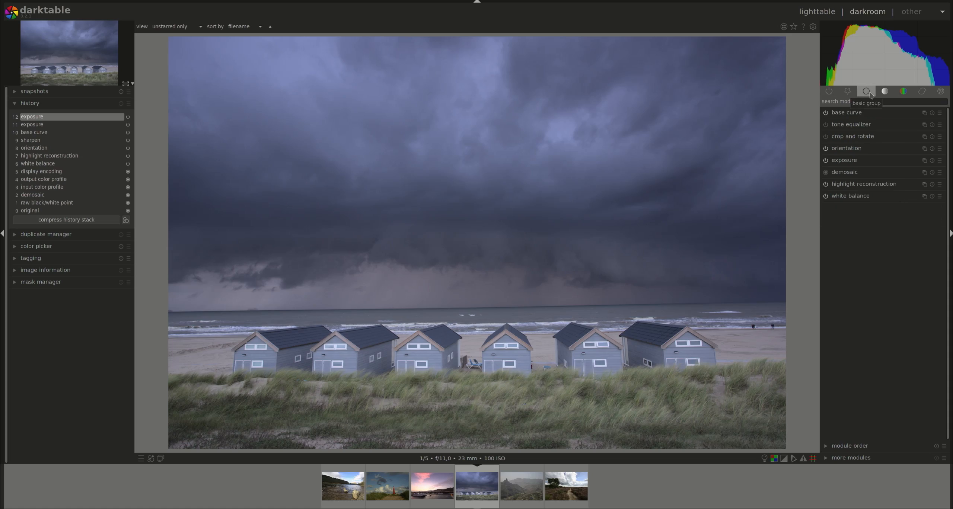
# Expand the crop and rotate module and set the rotation angle to about -87.6° on its angle slider
pyautogui.click(849, 137)
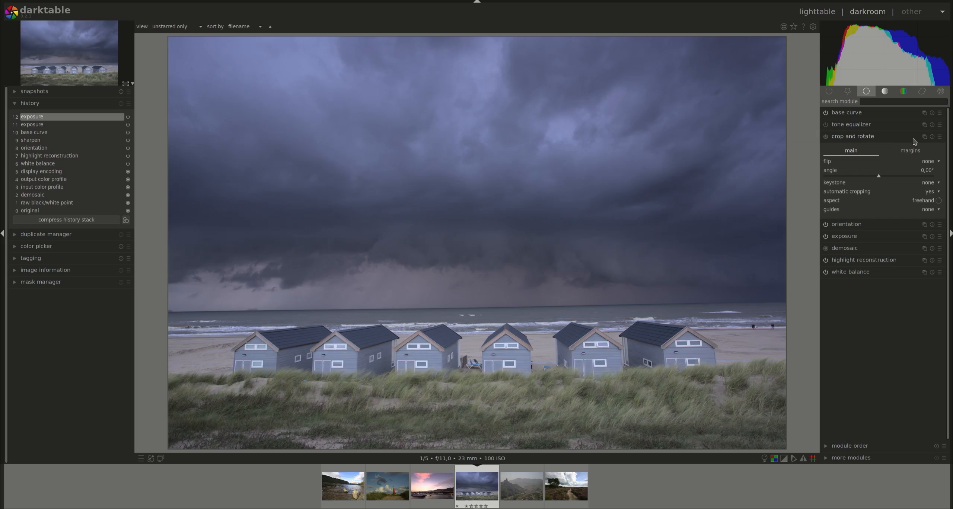
pyautogui.click(941, 137)
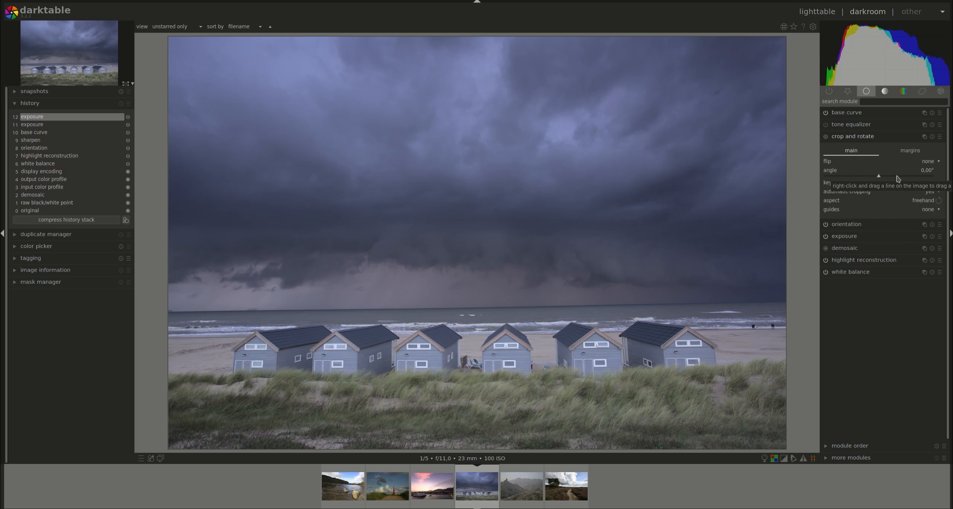
pyautogui.click(896, 177)
pyautogui.click(852, 177)
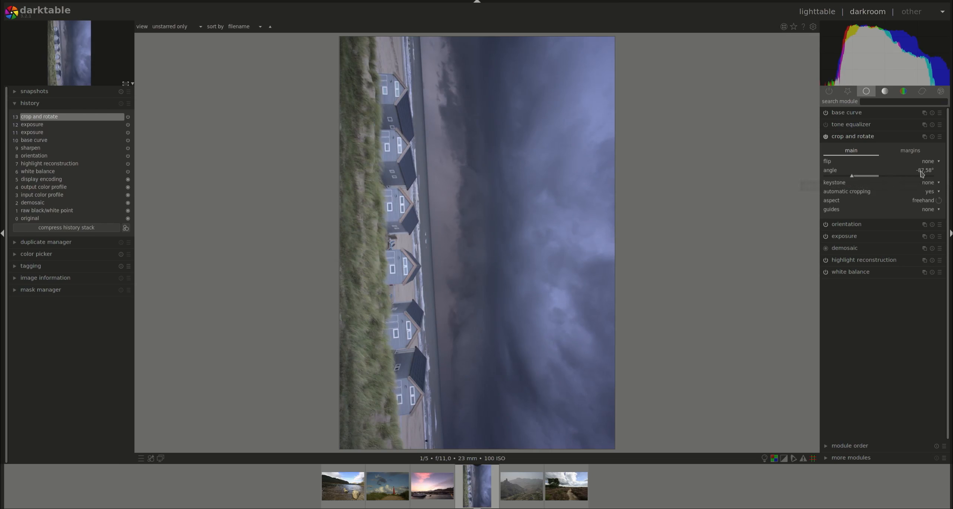
# Nudge the rotation angle in small steps with the scroll wheel and arrow keys over the angle slider
pyautogui.scroll(11, 923, 173)
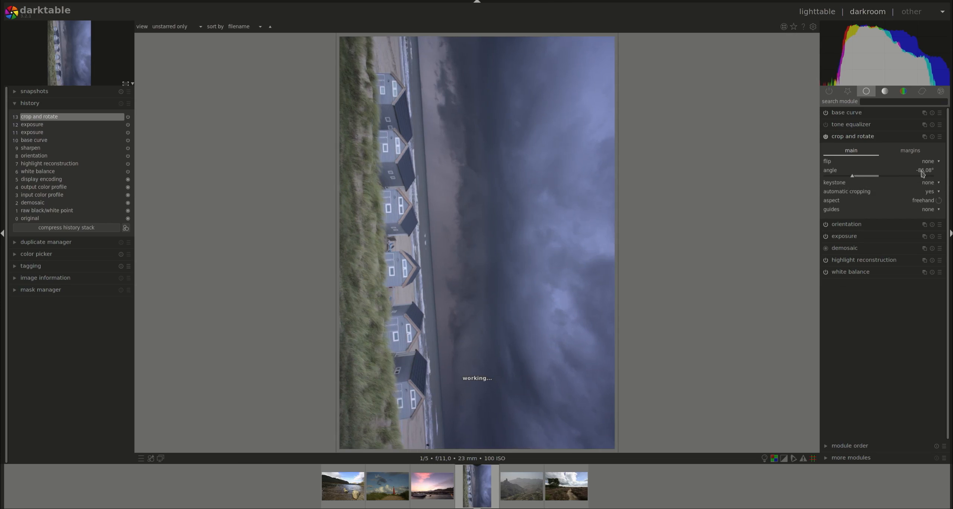
pyautogui.scroll(10, 925, 174)
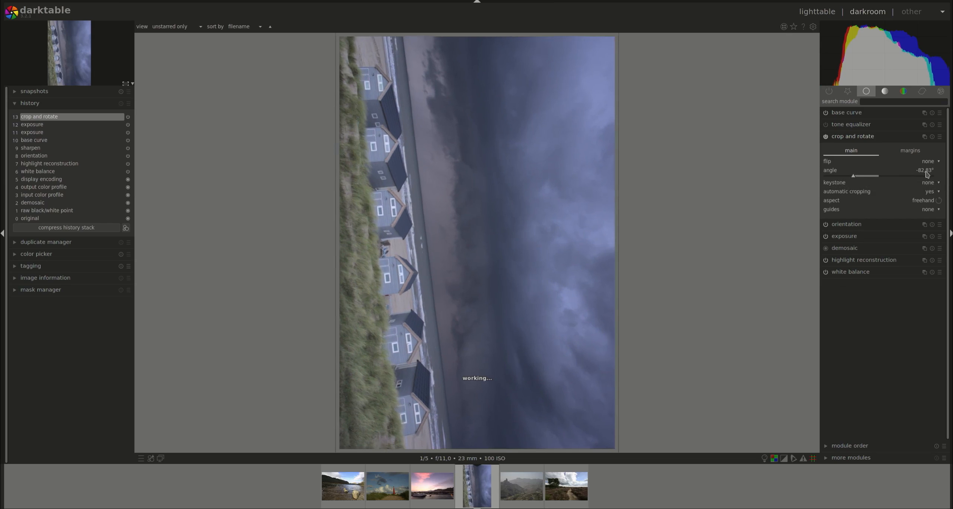
pyautogui.scroll(-8, 927, 174)
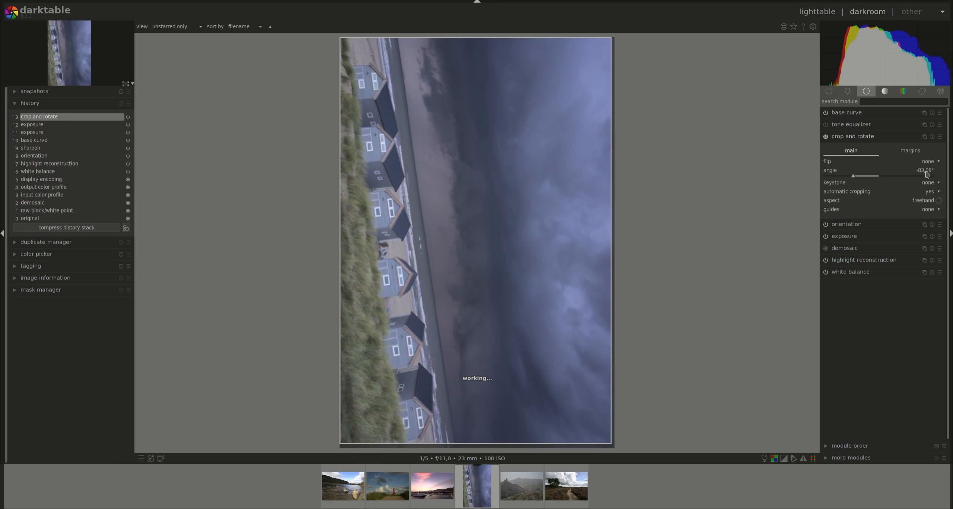
pyautogui.scroll(-6, 926, 174)
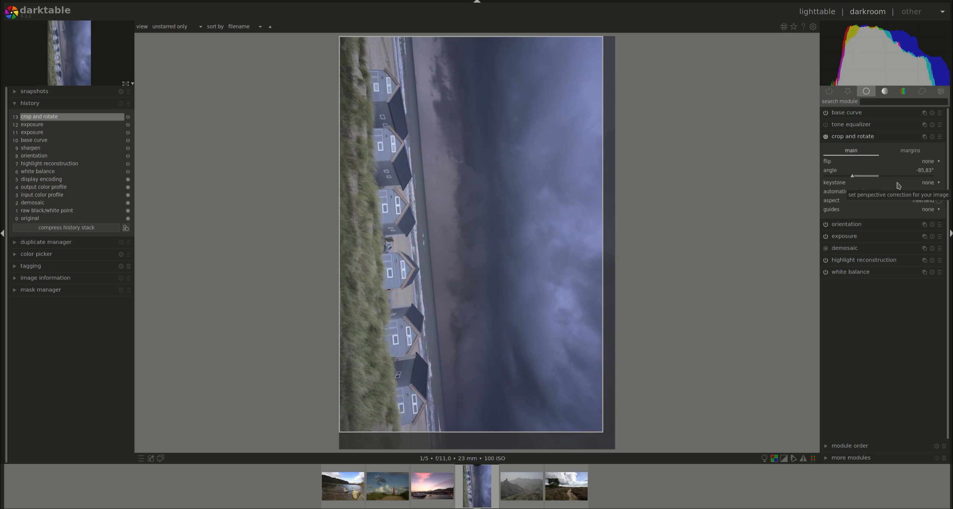
pyautogui.press('Right')
pyautogui.press('Right')
pyautogui.press('Right')
pyautogui.press('Right')
pyautogui.press('Right')
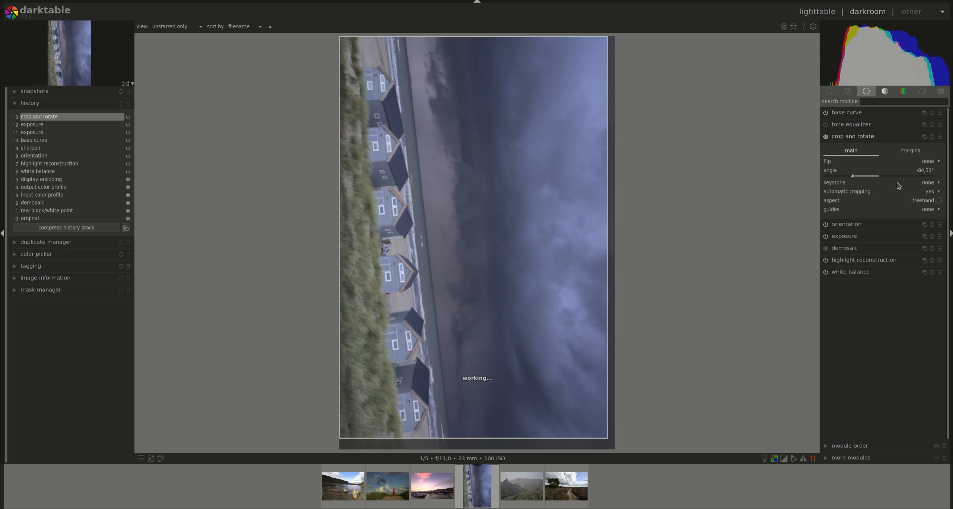
# Set the crop and rotate angle to exactly 90°
pyautogui.rightClick(927, 173)
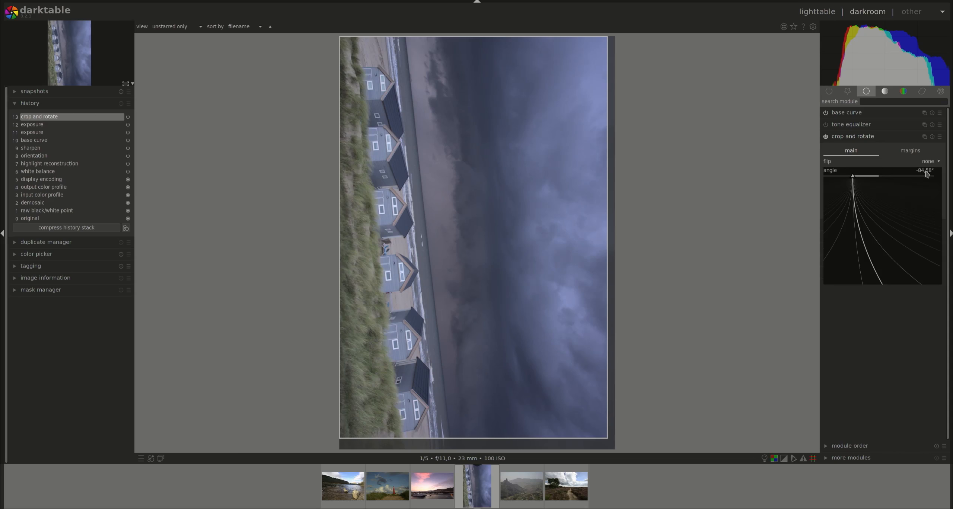
pyautogui.write('90')
pyautogui.press('Return')
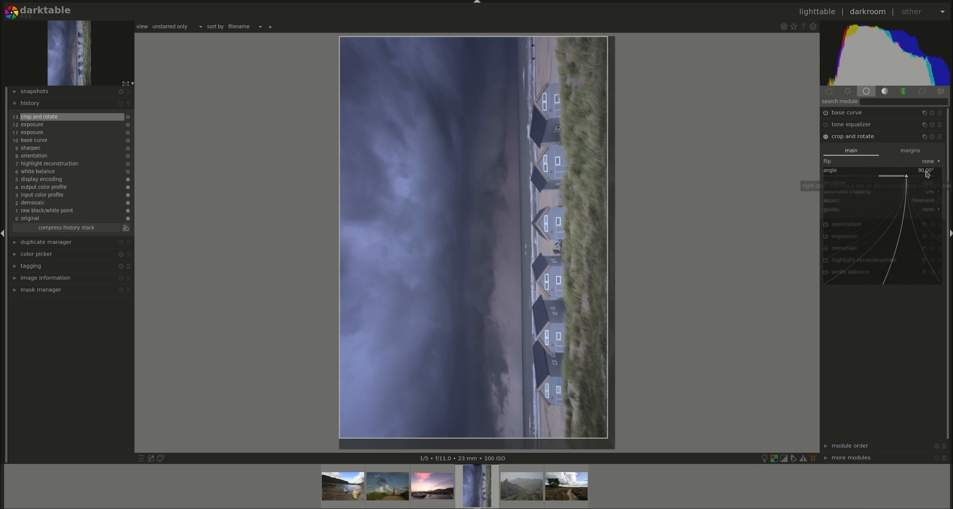
# Fine-tune the angle to about 90.42° in the slider's fine-adjustment popup, then reset the angle to its default
pyautogui.rightClick(927, 174)
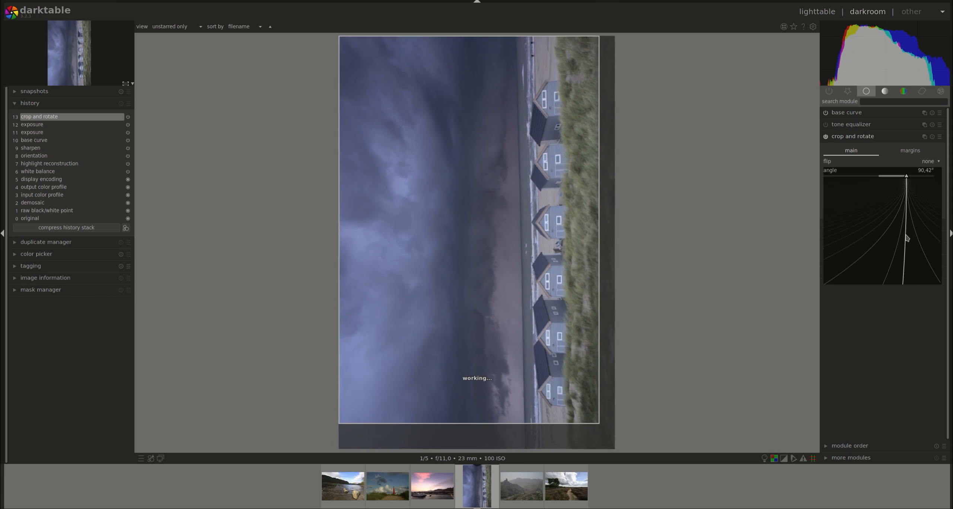
pyautogui.click(909, 236)
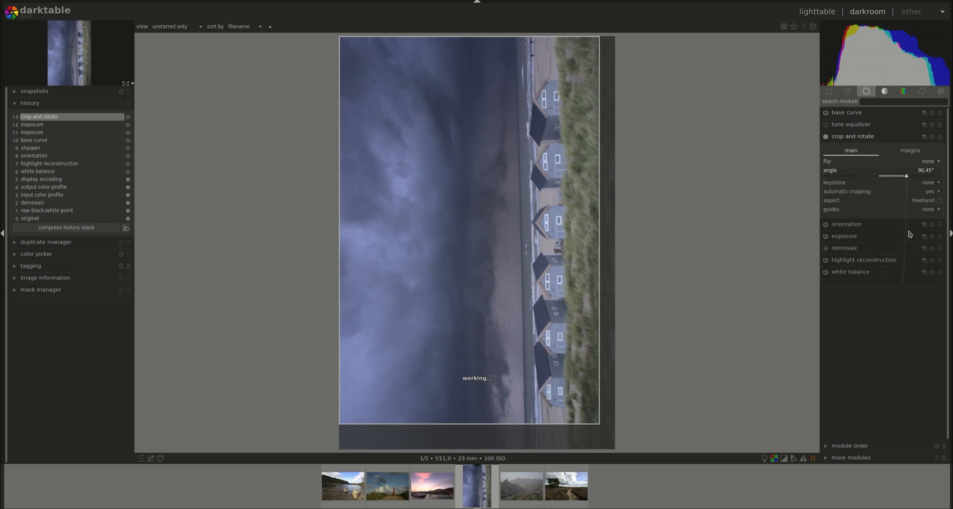
pyautogui.doubleClick(929, 172)
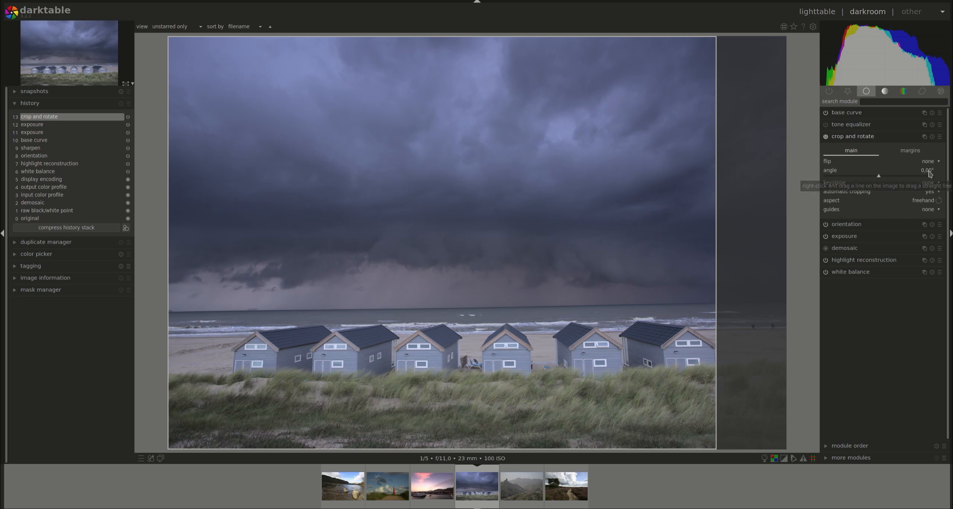
# Tilt the image to about 5° in small angle steps, back down again, and reset the angle to its default
pyautogui.scroll(10, 930, 173)
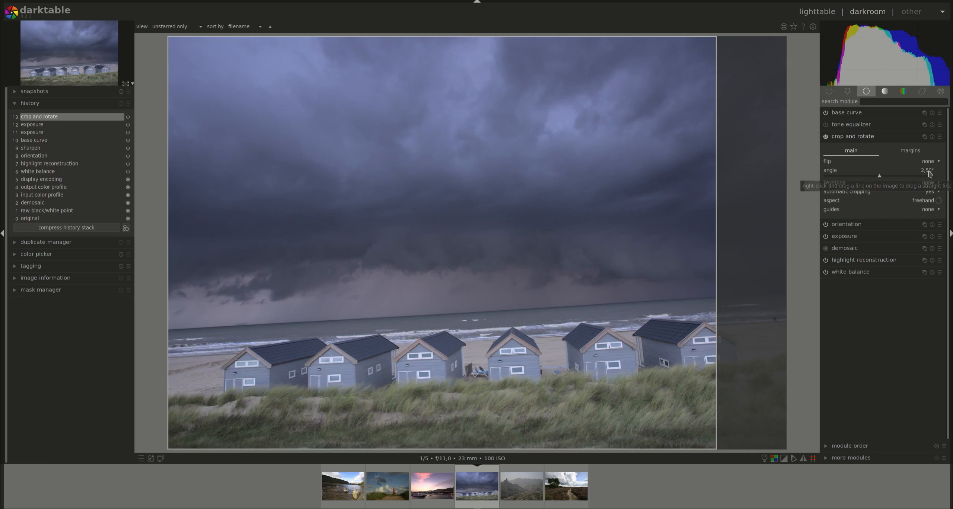
pyautogui.scroll(10, 929, 173)
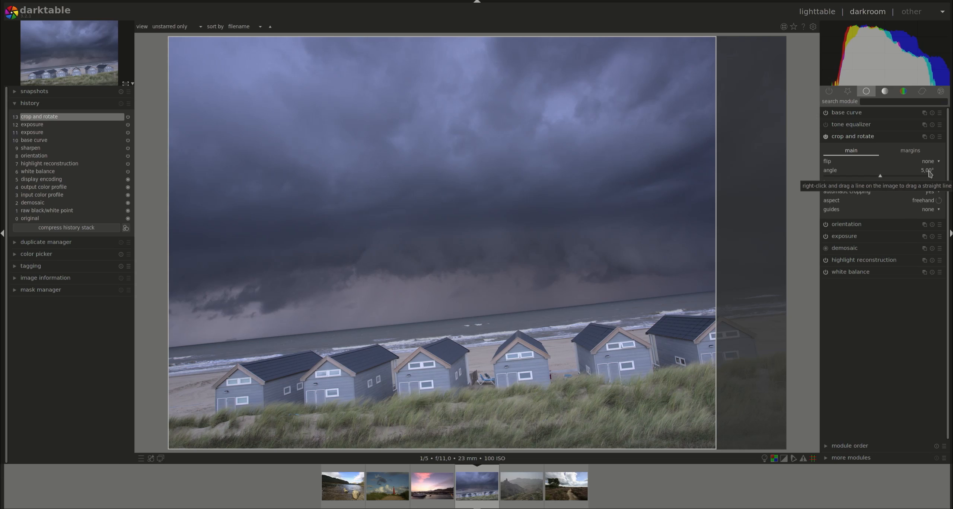
pyautogui.scroll(-2, 930, 173)
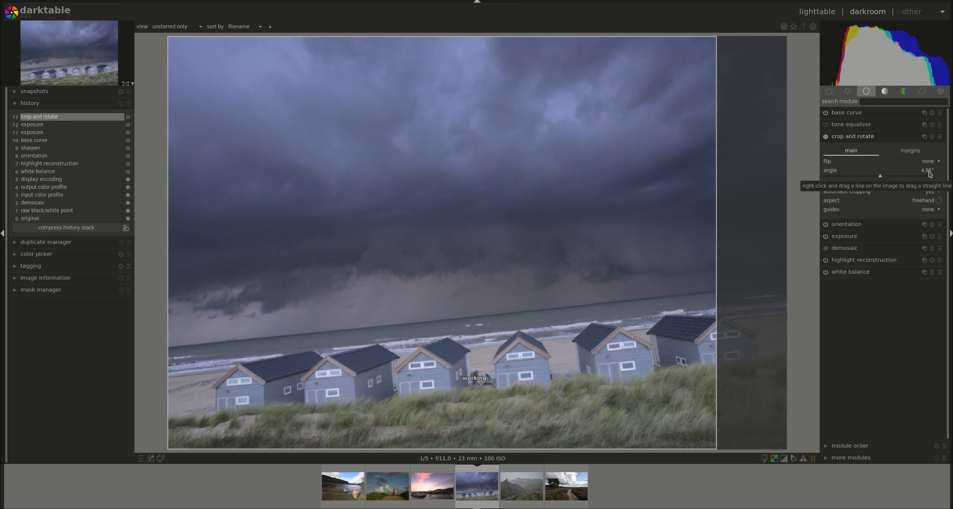
pyautogui.scroll(-2, 929, 173)
pyautogui.scroll(-1, 929, 173)
pyautogui.doubleClick(930, 174)
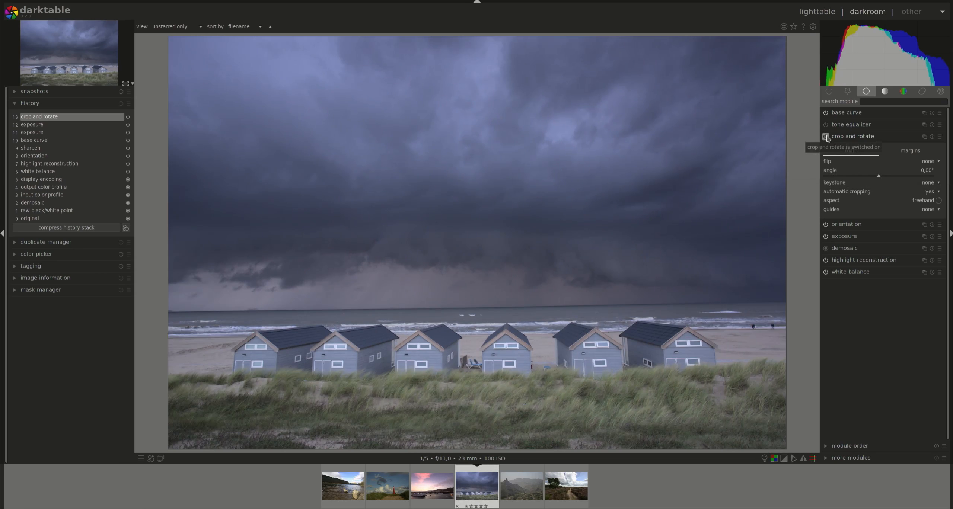
# Switch the crop and rotate module off and expand the more modules list
pyautogui.click(825, 136)
pyautogui.click(834, 458)
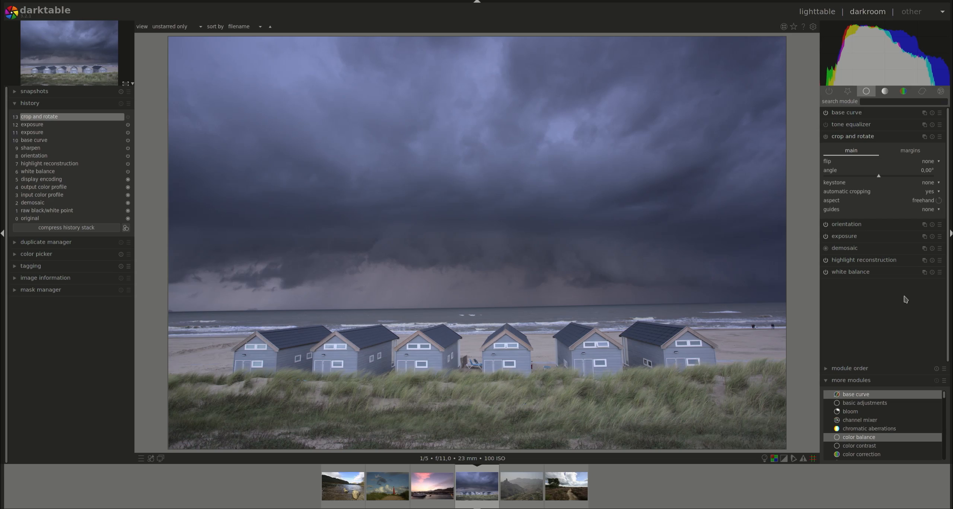
# Try the horizontal and vertical flip options in crop and rotate, then set flip back to none
pyautogui.click(940, 163)
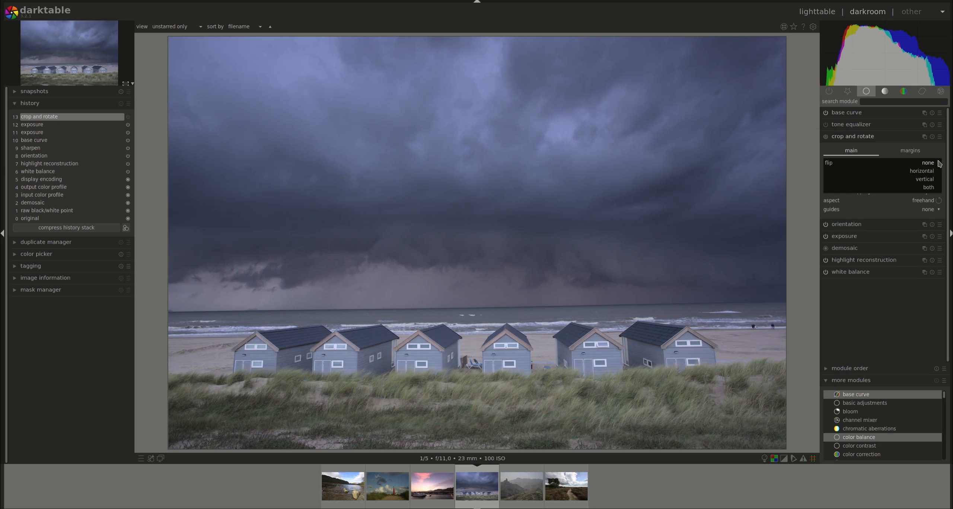
pyautogui.click(927, 172)
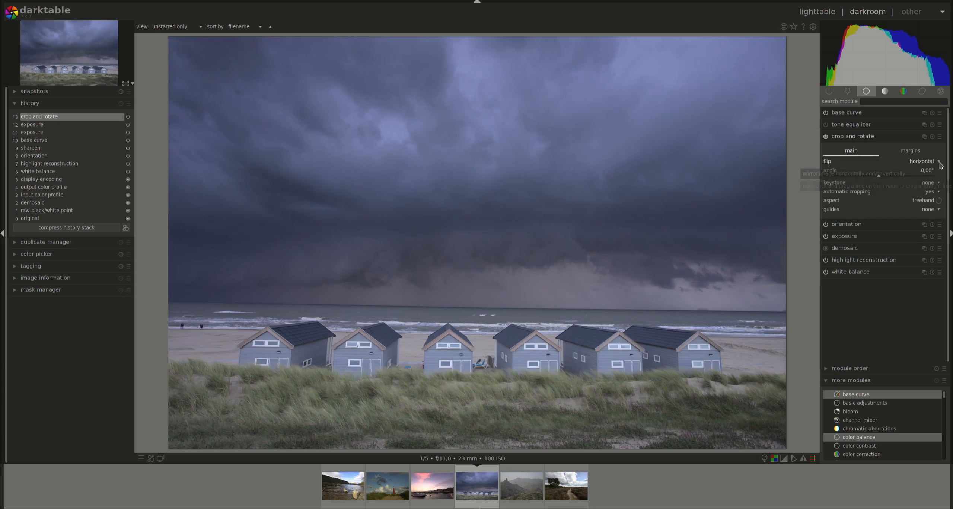
pyautogui.click(941, 163)
pyautogui.click(926, 174)
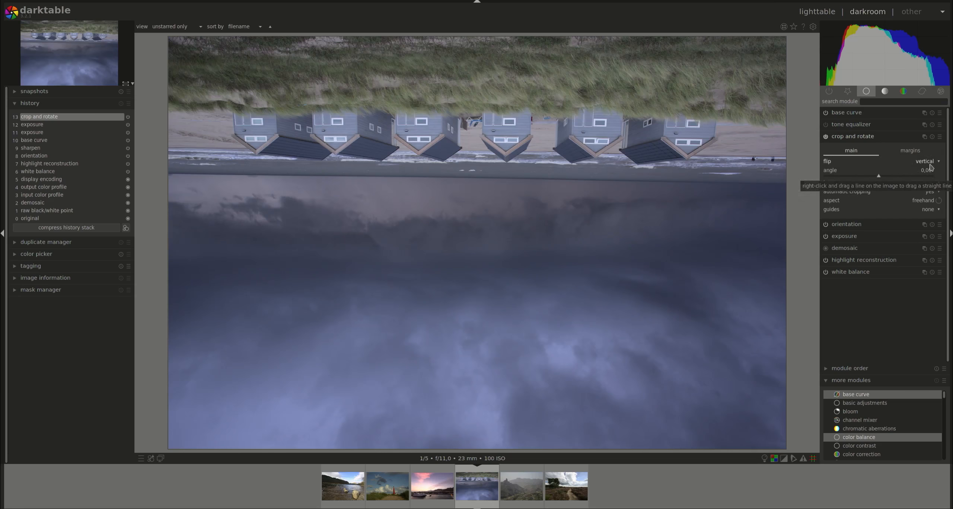
pyautogui.click(925, 163)
pyautogui.click(928, 147)
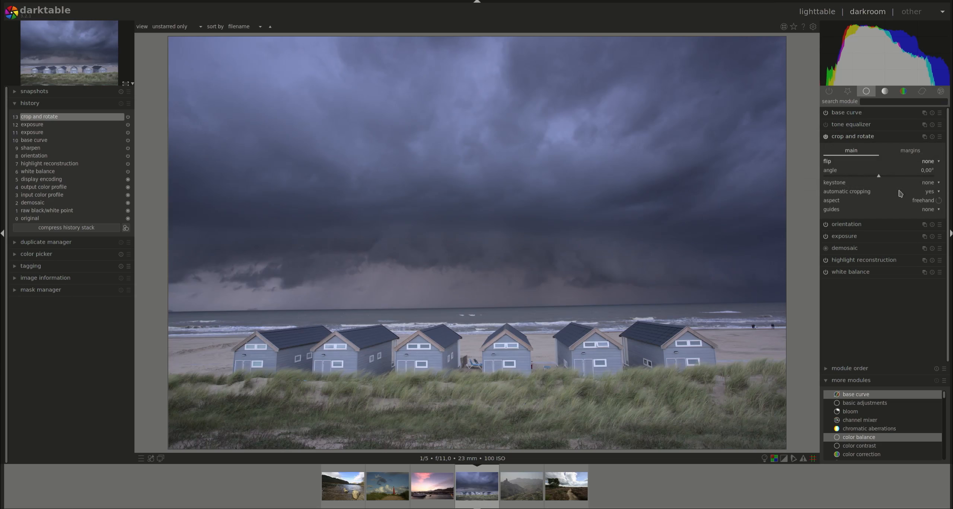
# Try the 10:8 in print aspect ratio, then set the aspect back to freehand
pyautogui.click(928, 203)
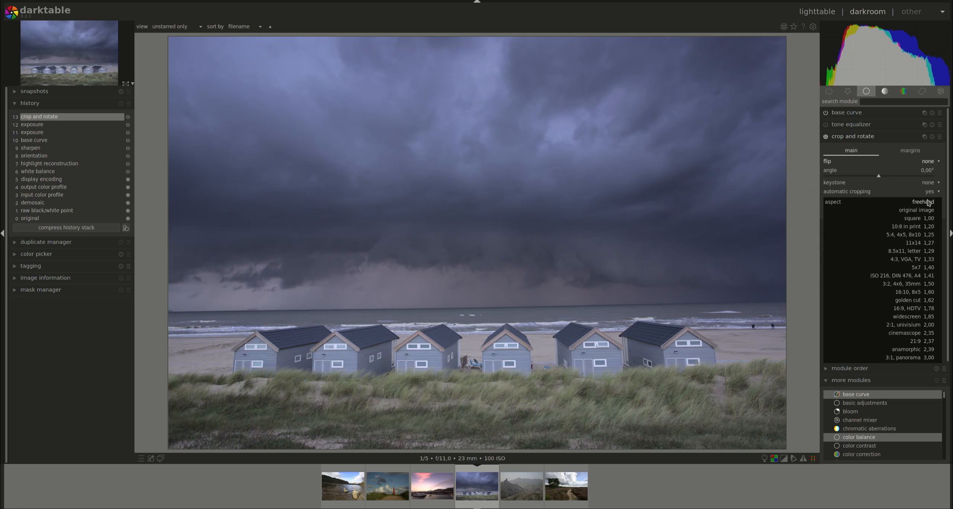
pyautogui.click(926, 226)
pyautogui.click(927, 203)
pyautogui.click(928, 185)
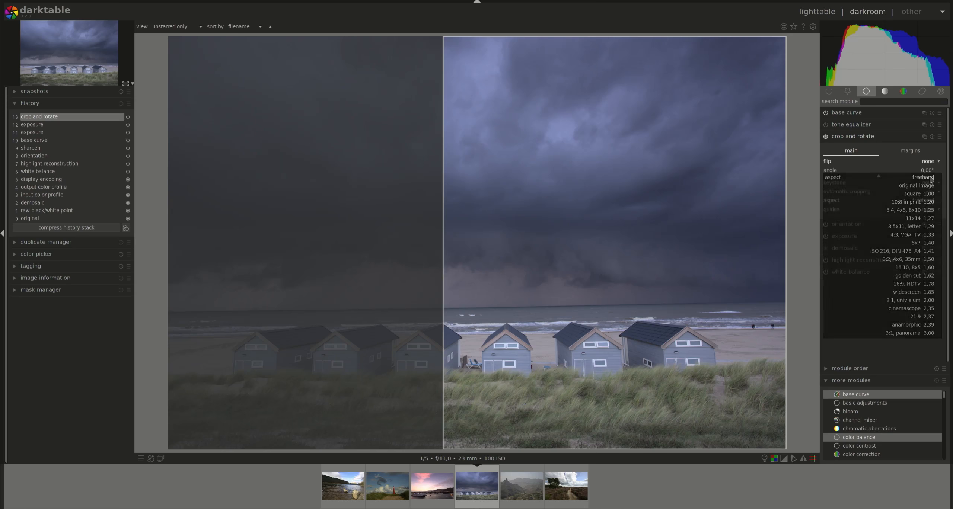
# Switch off the crop and rotate module and collapse it
pyautogui.click(825, 137)
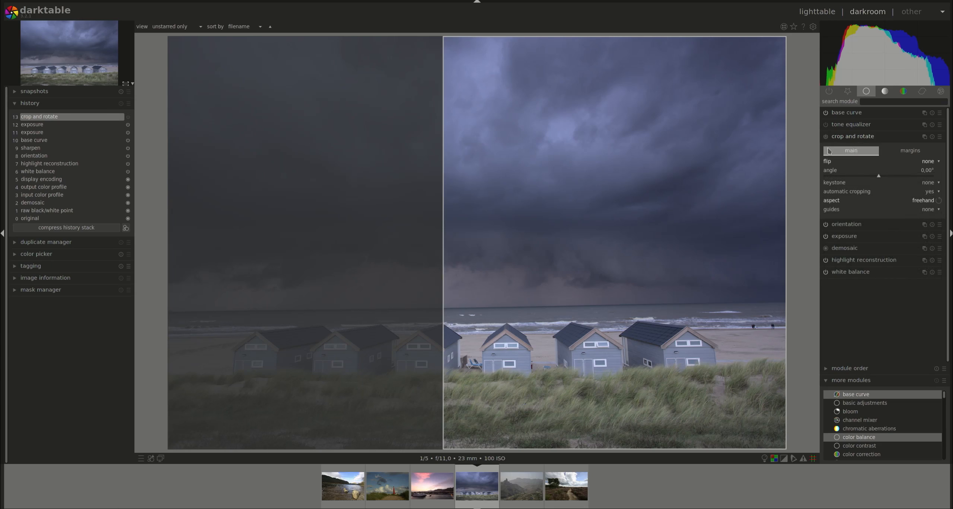
pyautogui.click(850, 142)
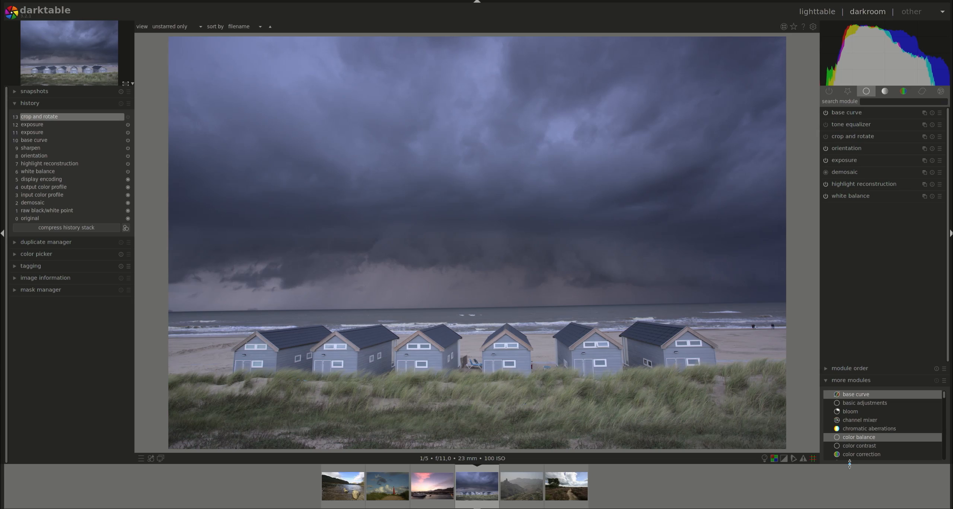
# Enable the local contrast module in the tone group and raise its detail to 209%
pyautogui.click(891, 96)
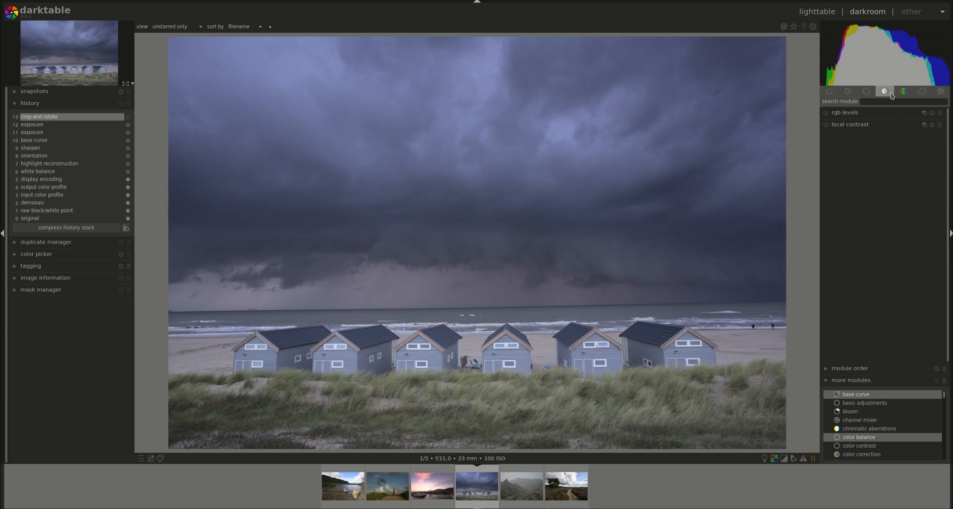
pyautogui.click(852, 125)
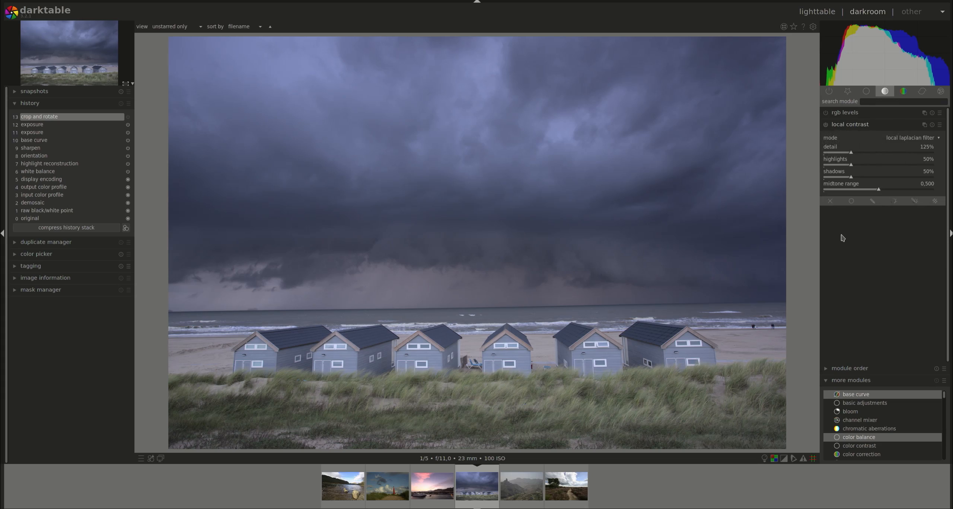
pyautogui.click(825, 125)
pyautogui.scroll(10, 852, 155)
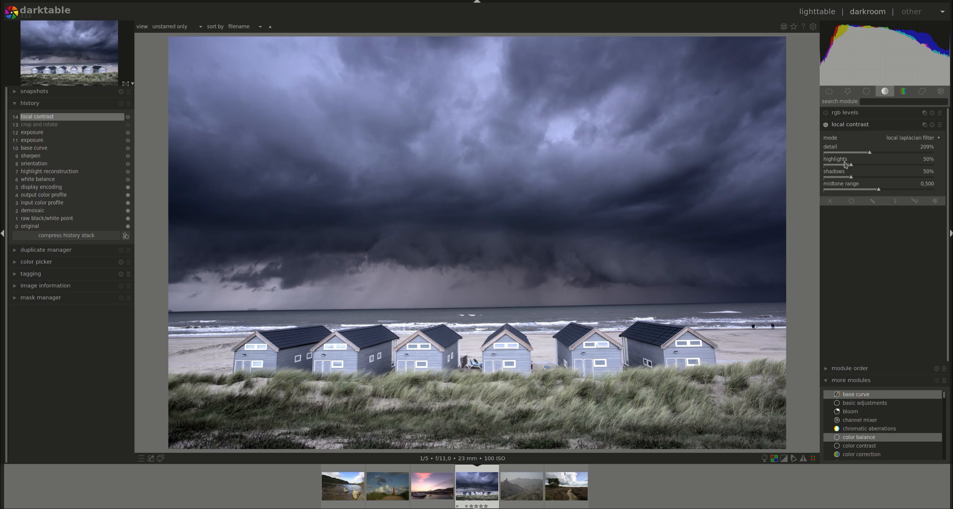
# Store the local contrast settings as a new preset named Extreme Contrast with the description Over the Top
pyautogui.click(924, 125)
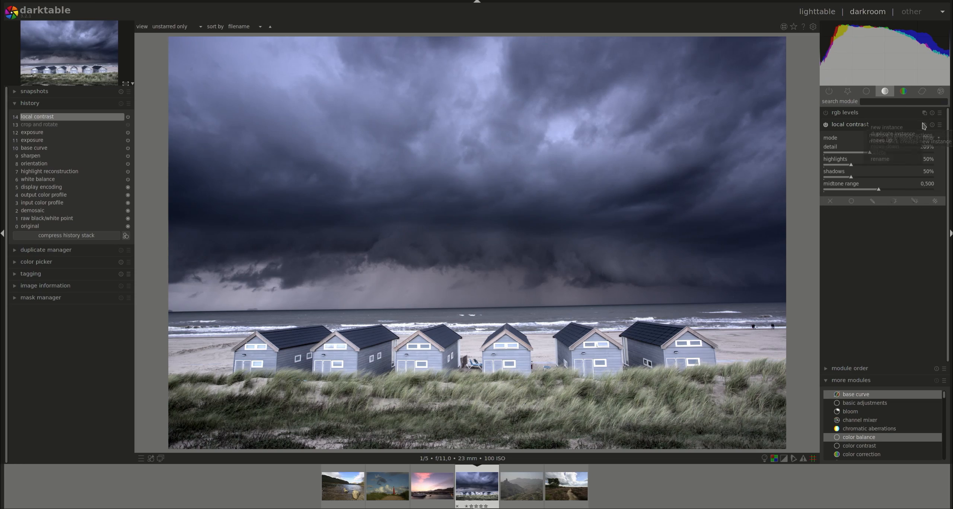
pyautogui.click(856, 127)
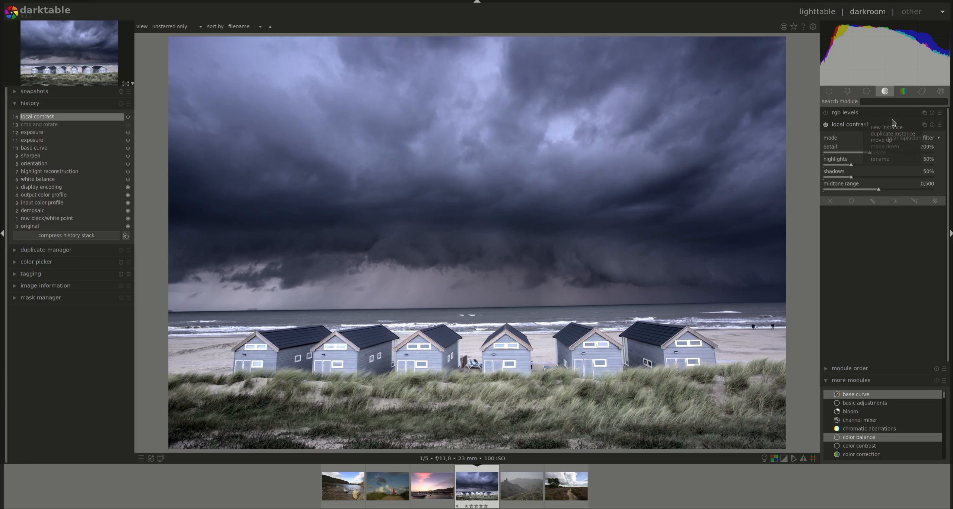
pyautogui.click(940, 125)
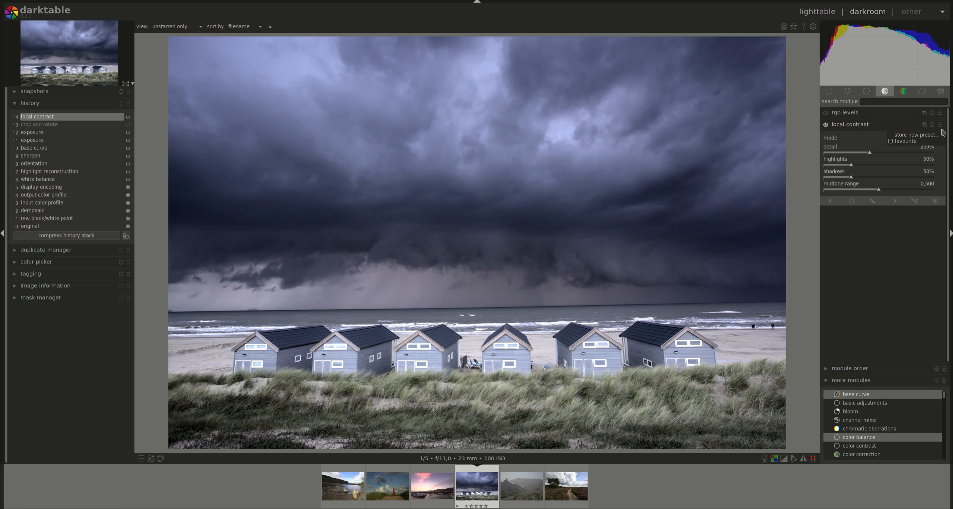
pyautogui.click(916, 135)
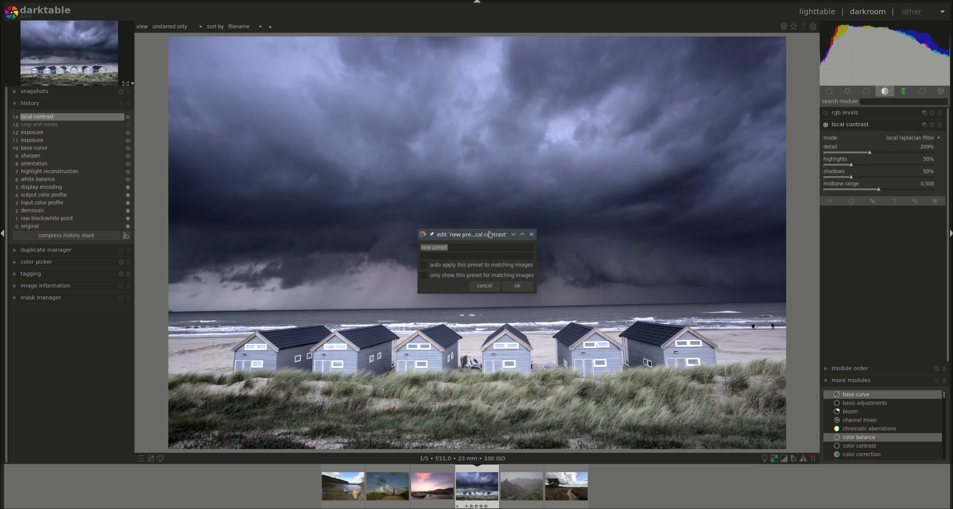
pyautogui.moveTo(489, 234); pyautogui.dragTo(515, 238)
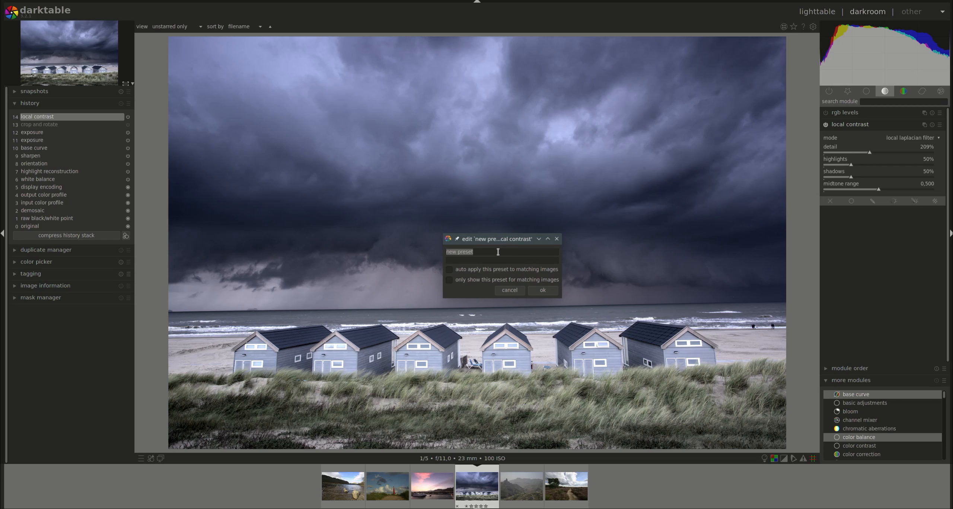
pyautogui.write('Extreem')
pyautogui.press('BackSpace')
pyautogui.write('me Contrast')
pyautogui.click(491, 259)
pyautogui.write('Over the Top')
# Try the preset's auto-apply and matching-images-only options, then save the preset
pyautogui.click(476, 271)
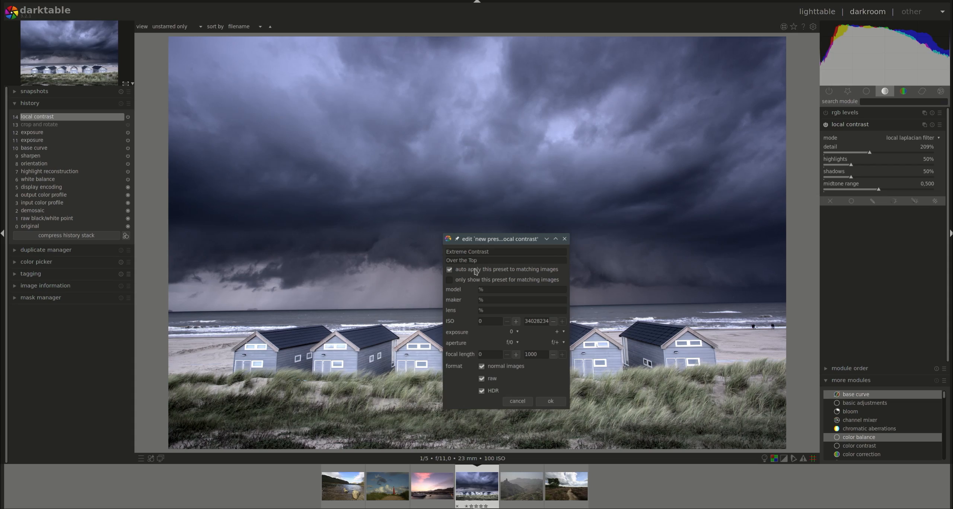
pyautogui.click(476, 271)
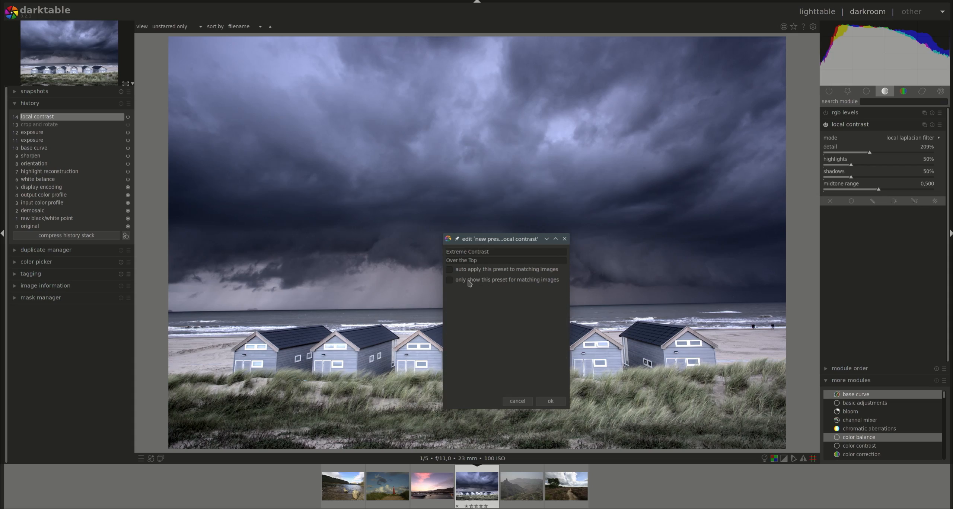
pyautogui.click(470, 283)
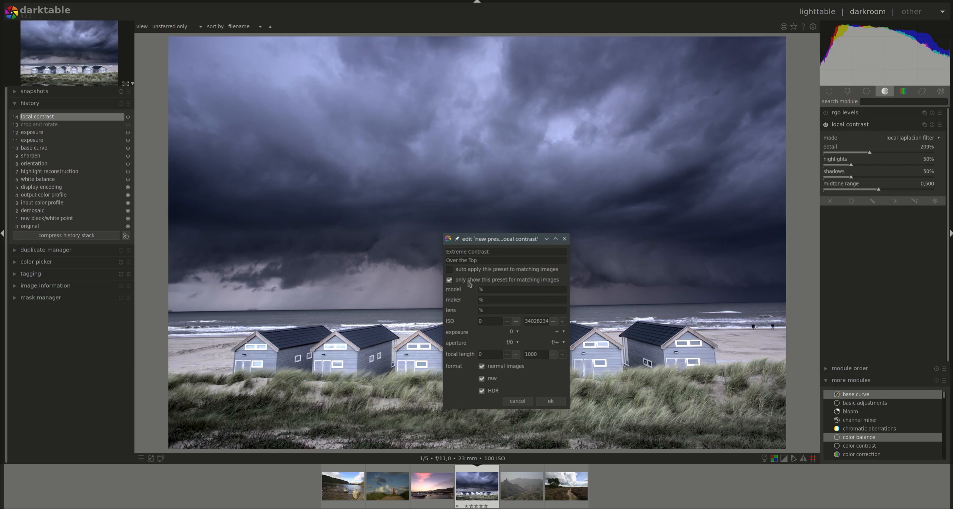
pyautogui.click(470, 283)
pyautogui.click(475, 271)
pyautogui.click(551, 408)
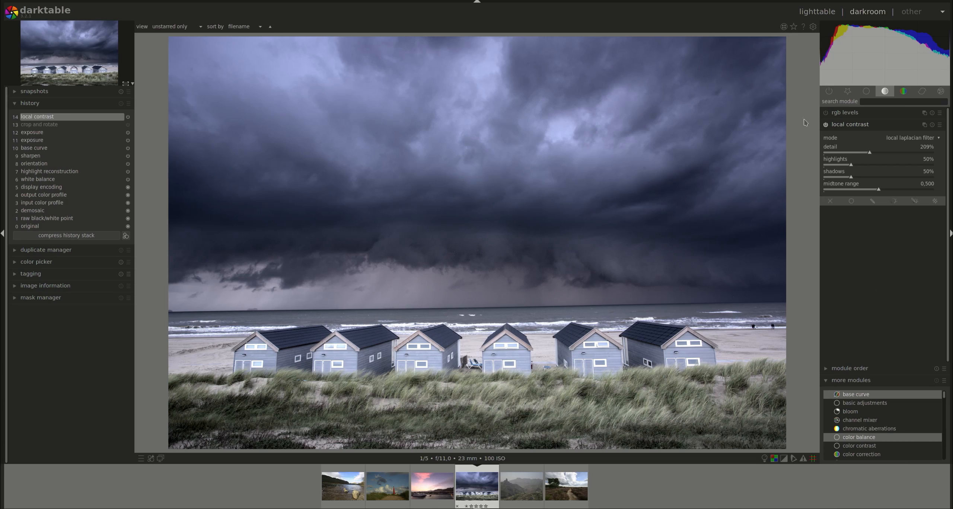
# Reset the local contrast module, then apply the Extreme Contrast preset to it
pyautogui.click(940, 125)
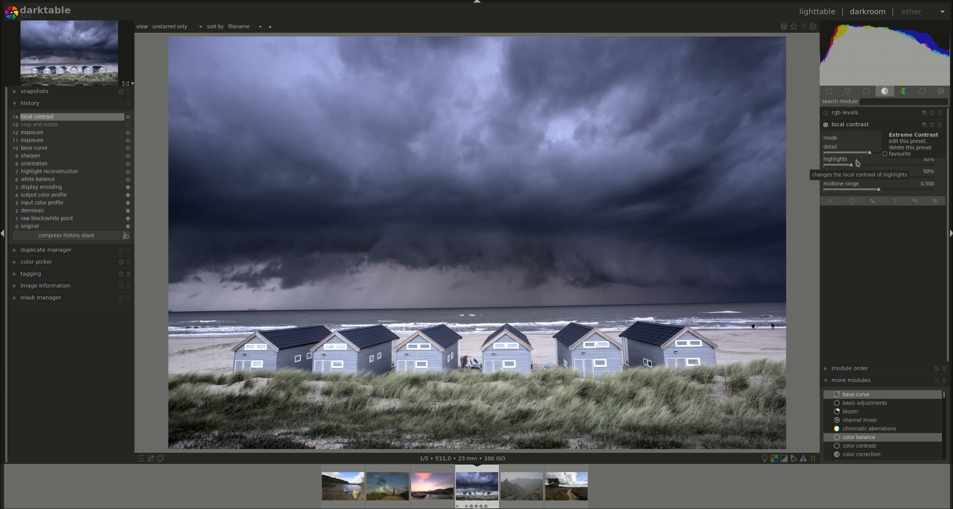
pyautogui.click(873, 246)
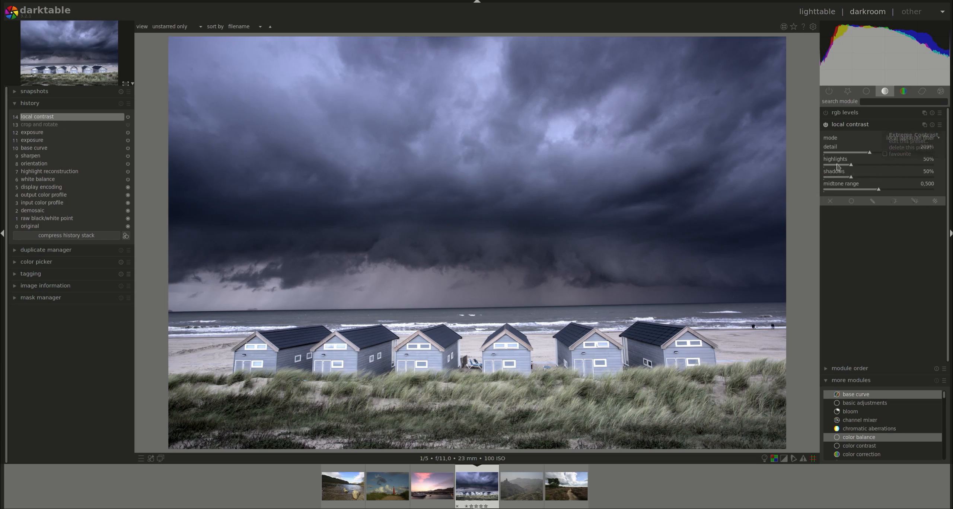
pyautogui.click(931, 125)
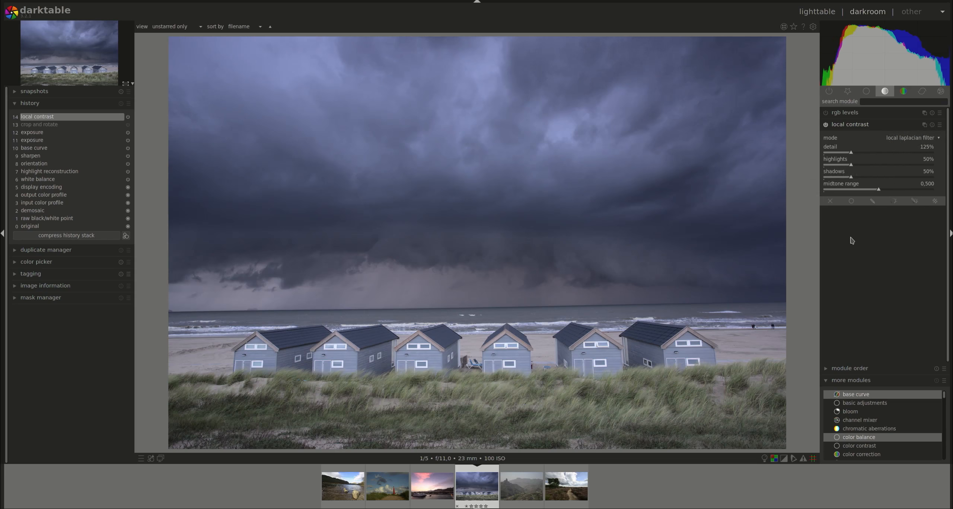
pyautogui.click(939, 125)
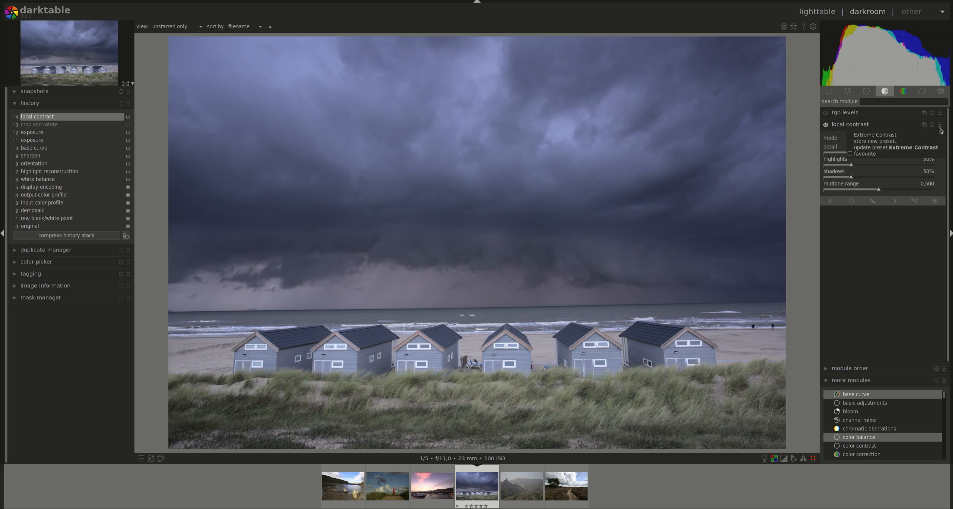
pyautogui.click(900, 136)
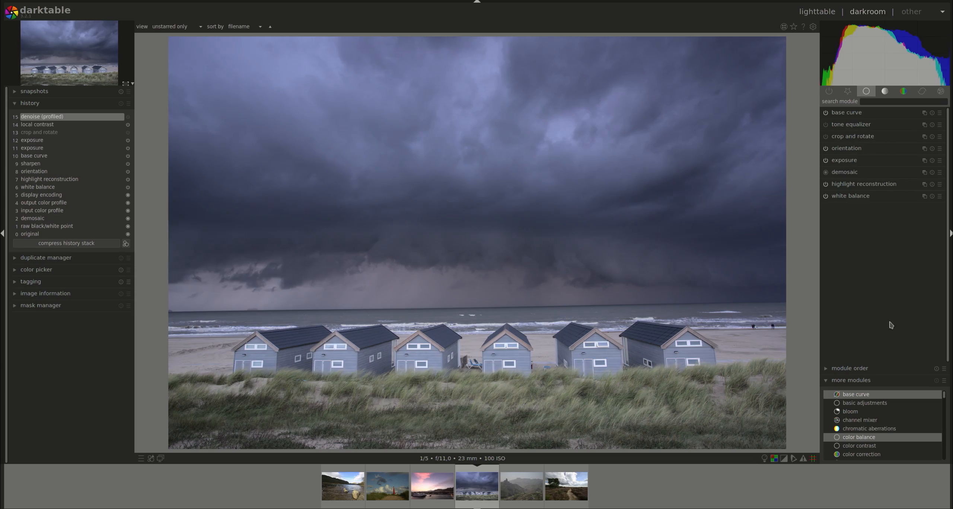
# Expand denoise (profiled) in the correction group and examine its mode options
pyautogui.click(930, 92)
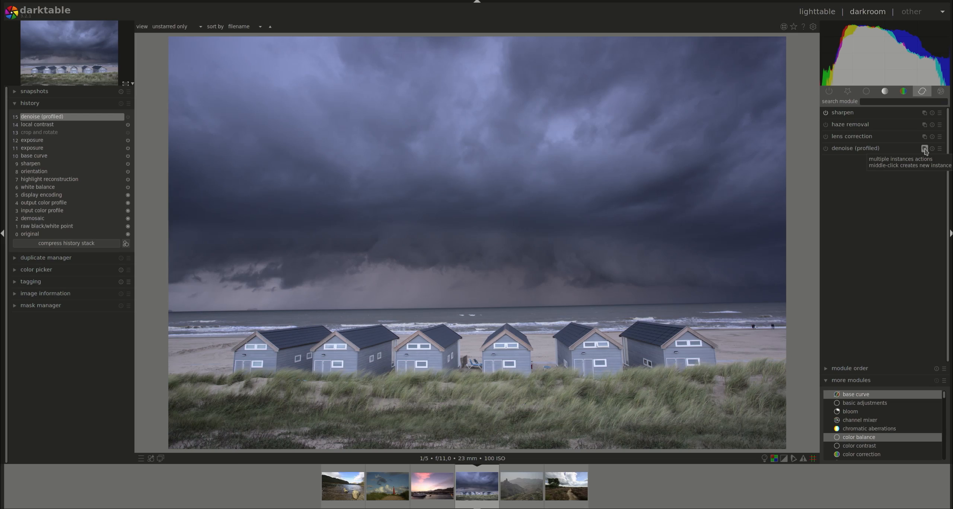
pyautogui.click(875, 151)
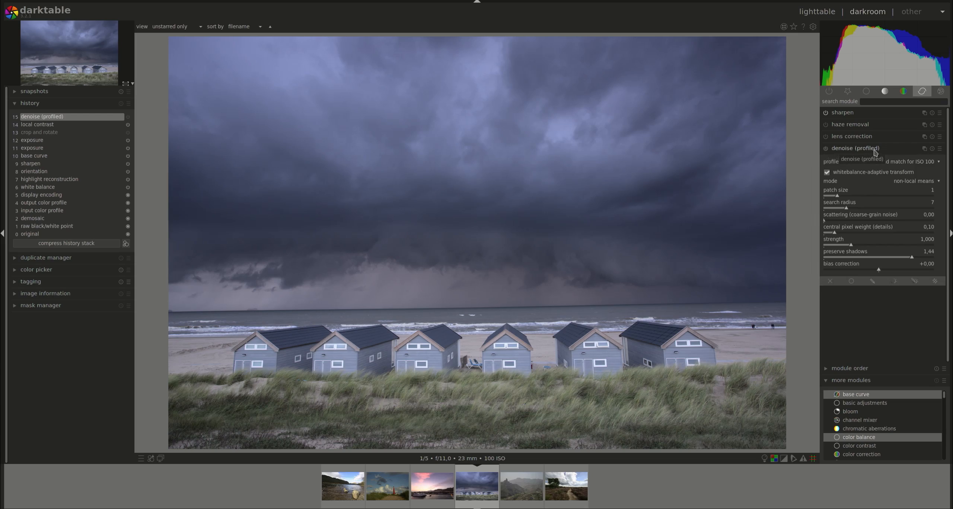
pyautogui.click(914, 182)
pyautogui.click(920, 173)
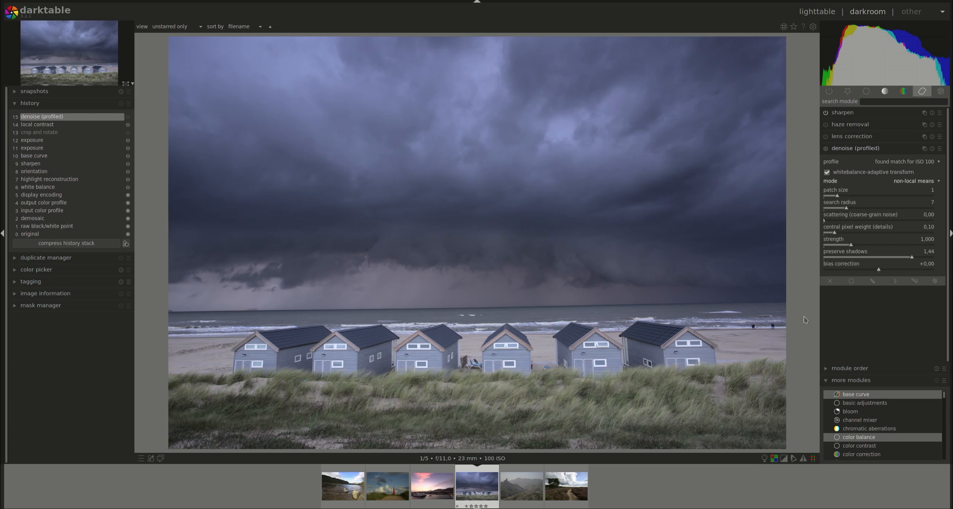
# Create a new instance of the denoise (profiled) module
pyautogui.click(867, 149)
pyautogui.click(925, 149)
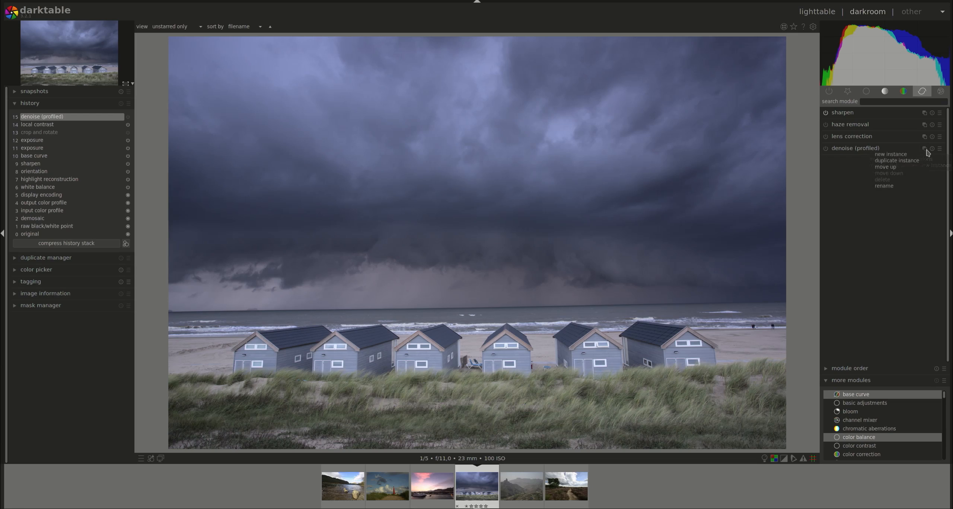
pyautogui.click(890, 155)
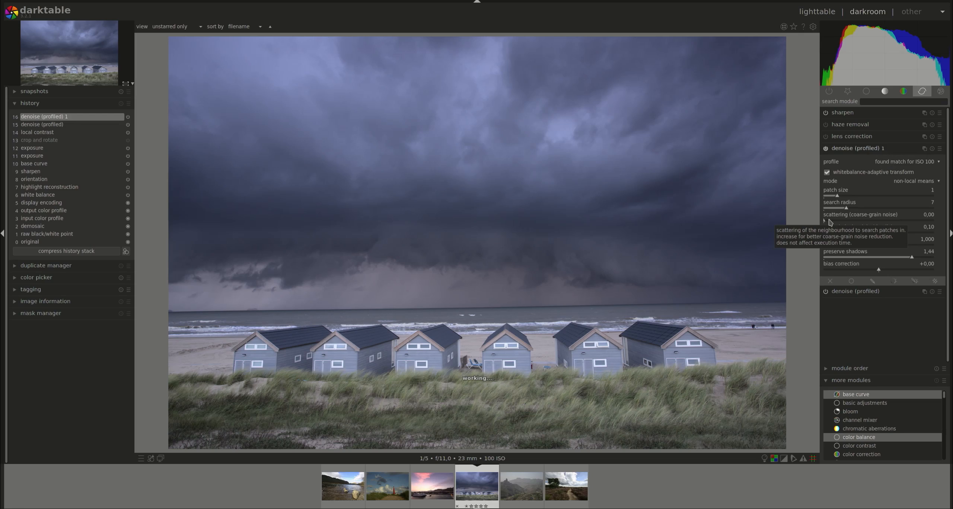
# Rename the new denoise instance to highlights
pyautogui.click(924, 149)
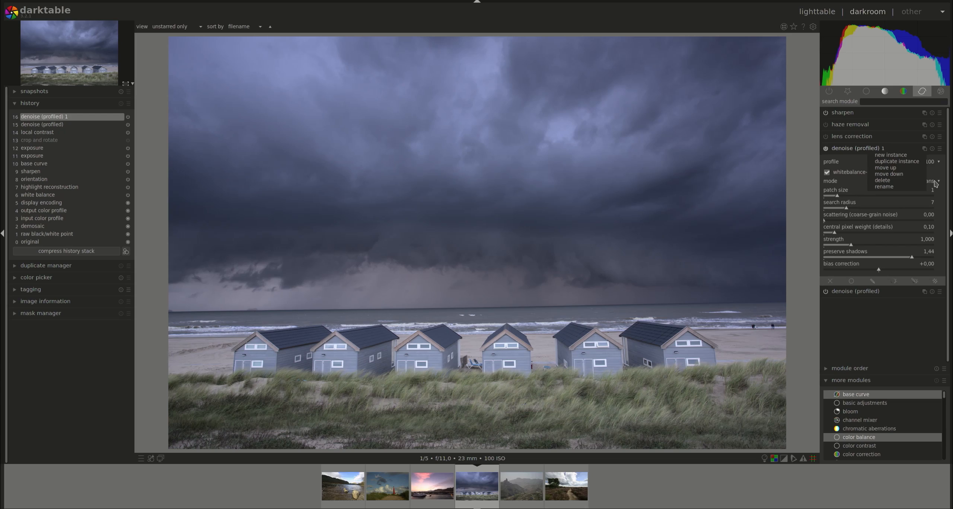
pyautogui.click(897, 187)
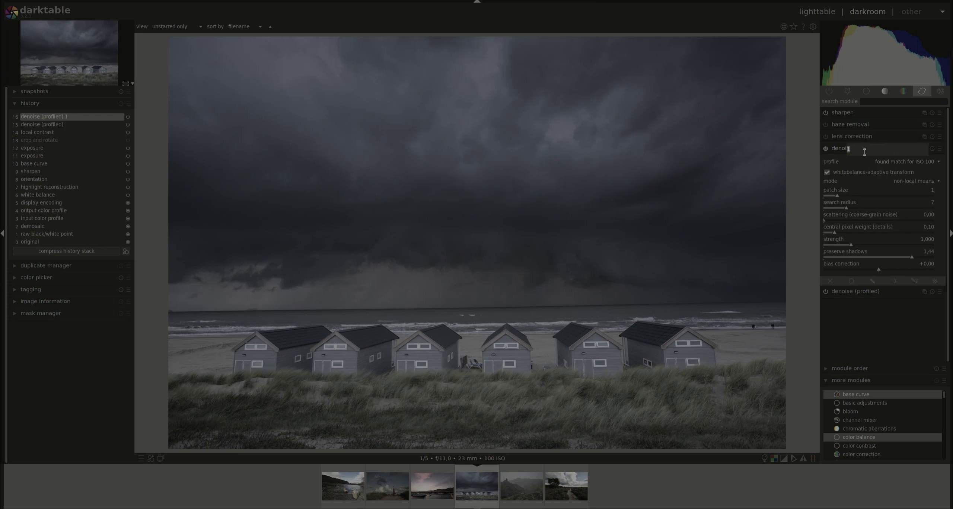
pyautogui.write('highlights')
pyautogui.press('Return')
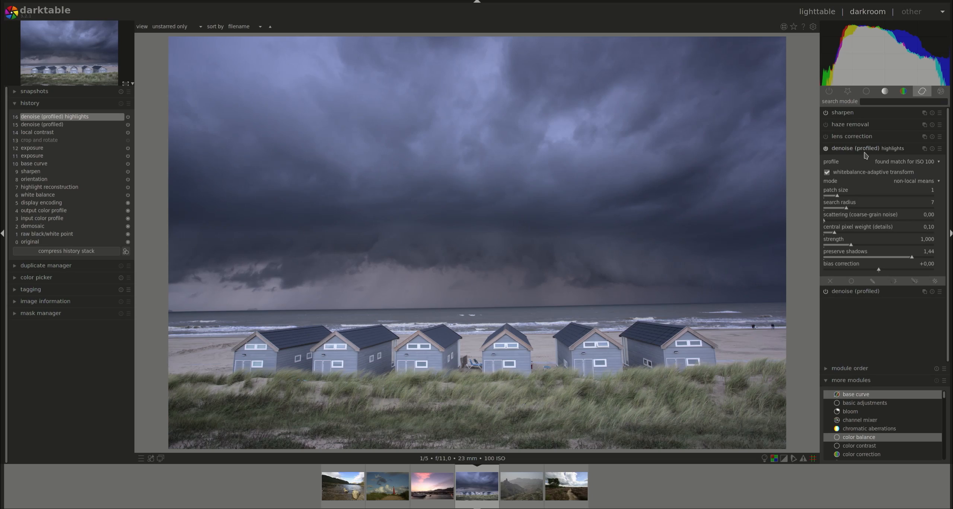
# Delete the highlights denoise instance
pyautogui.click(924, 148)
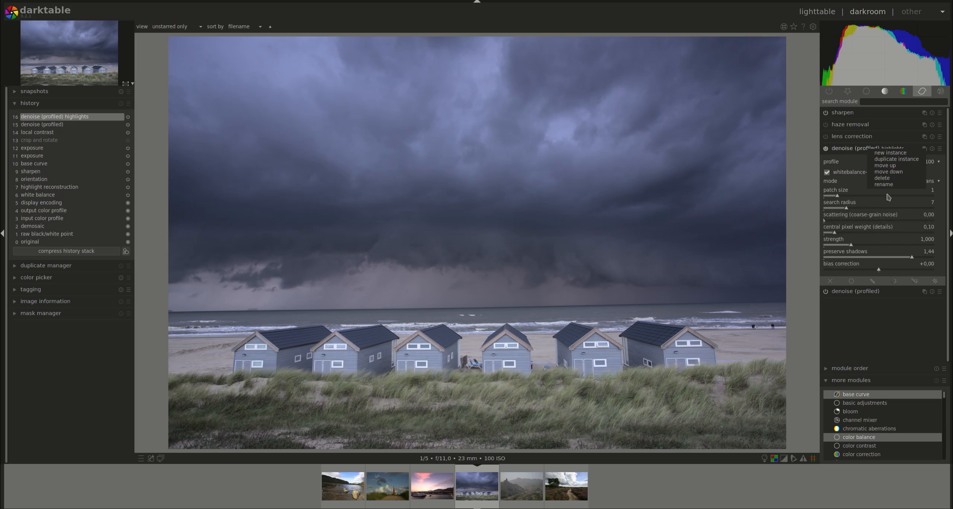
pyautogui.click(889, 180)
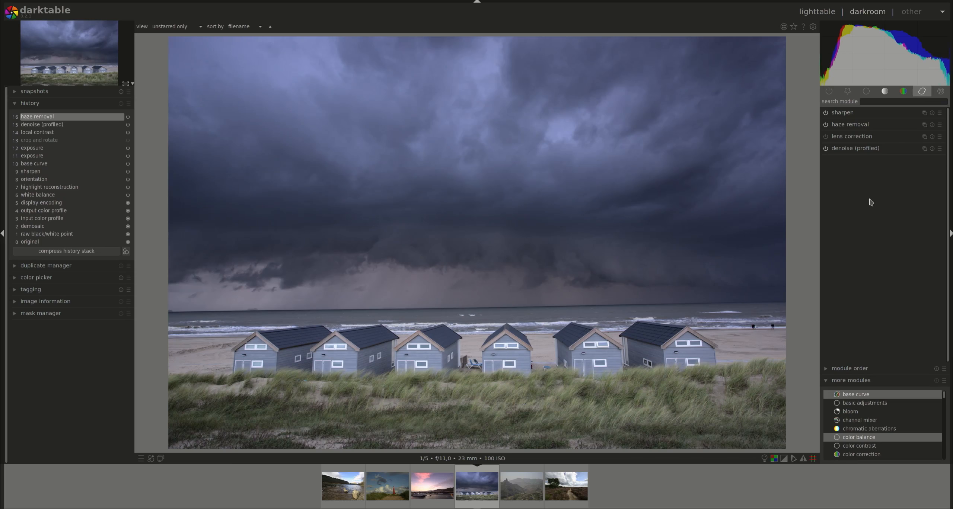
# Set haze removal to uniform blending and test the opacity slider down to 1% and back to 100%
pyautogui.click(864, 125)
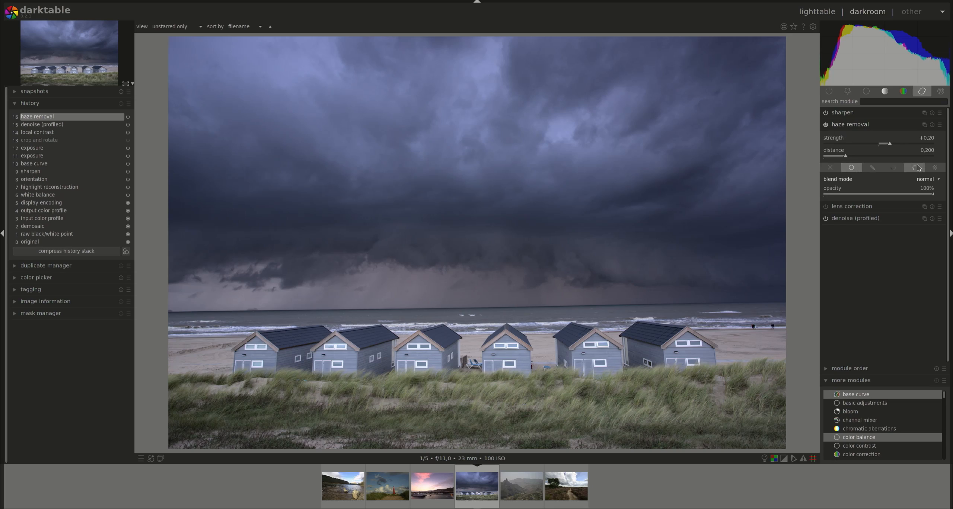
pyautogui.click(834, 172)
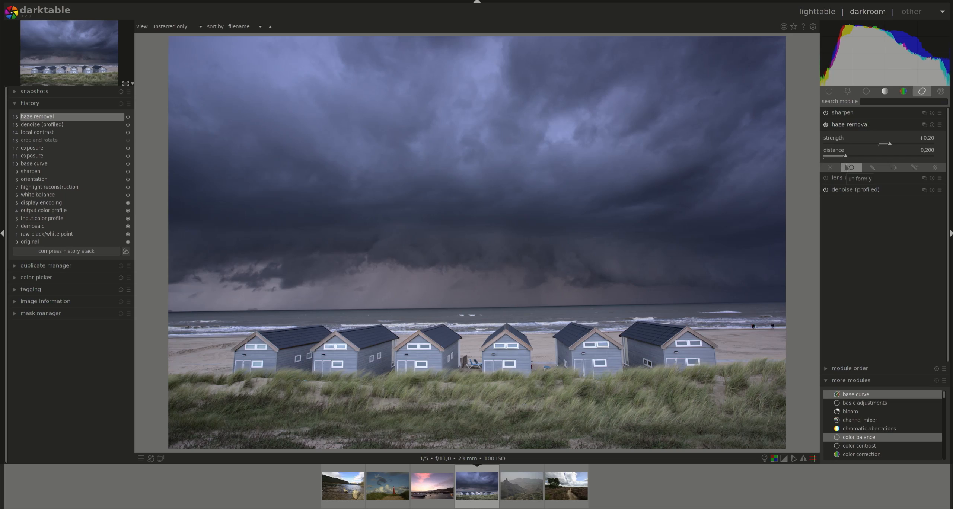
pyautogui.click(848, 168)
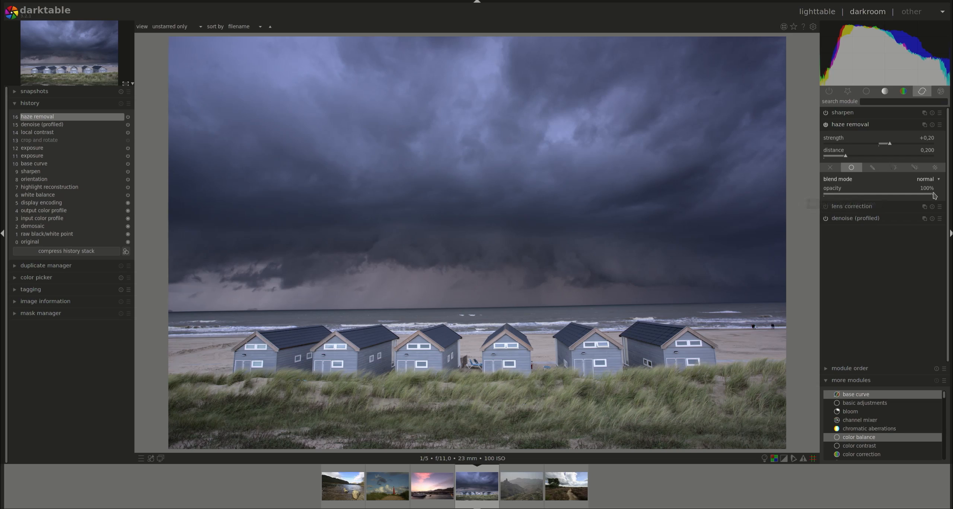
pyautogui.moveTo(931, 197); pyautogui.dragTo(826, 196)
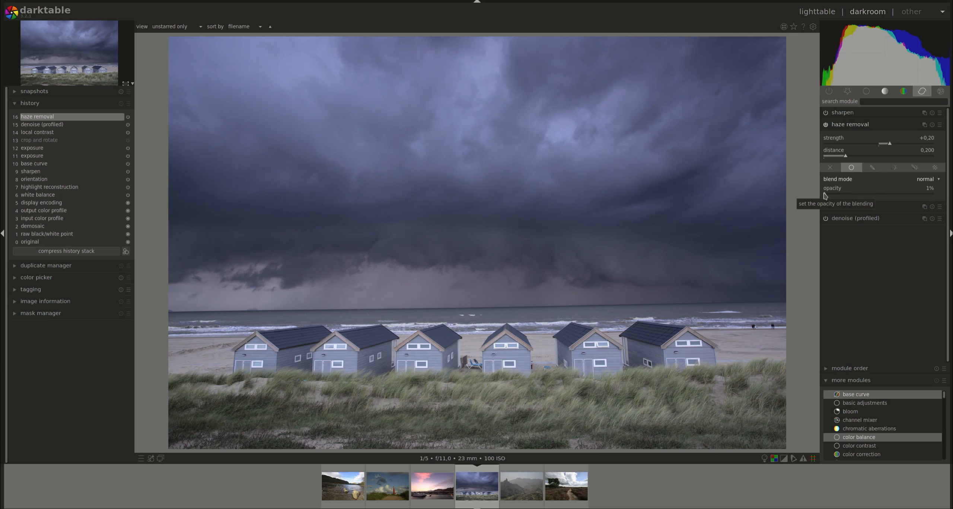
pyautogui.moveTo(826, 197); pyautogui.dragTo(934, 197)
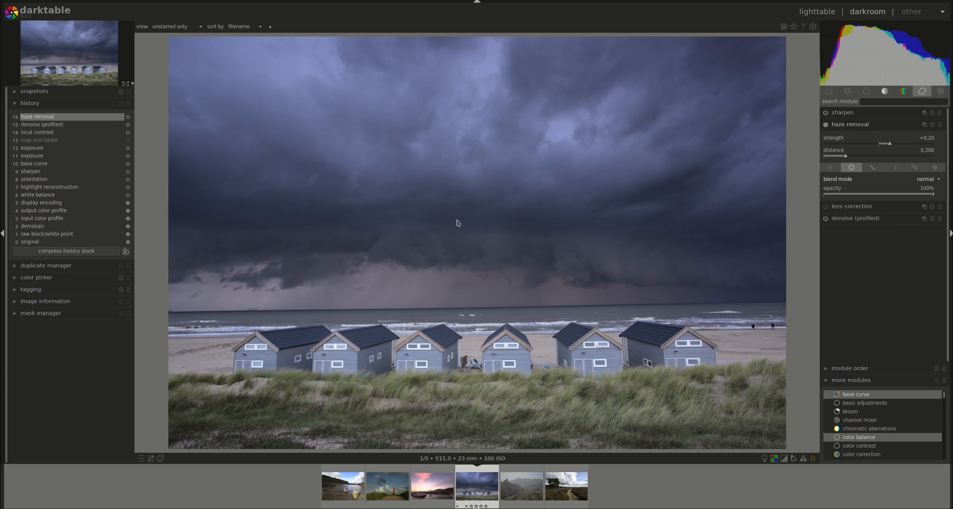
# Browse the haze removal blending options, including the drawn mask panel and the blend mode list
pyautogui.click(873, 167)
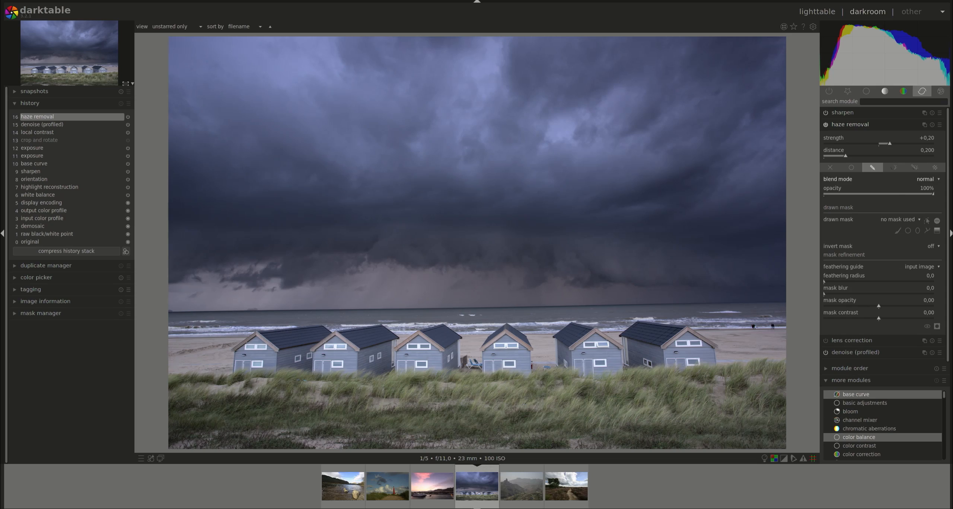
pyautogui.click(855, 171)
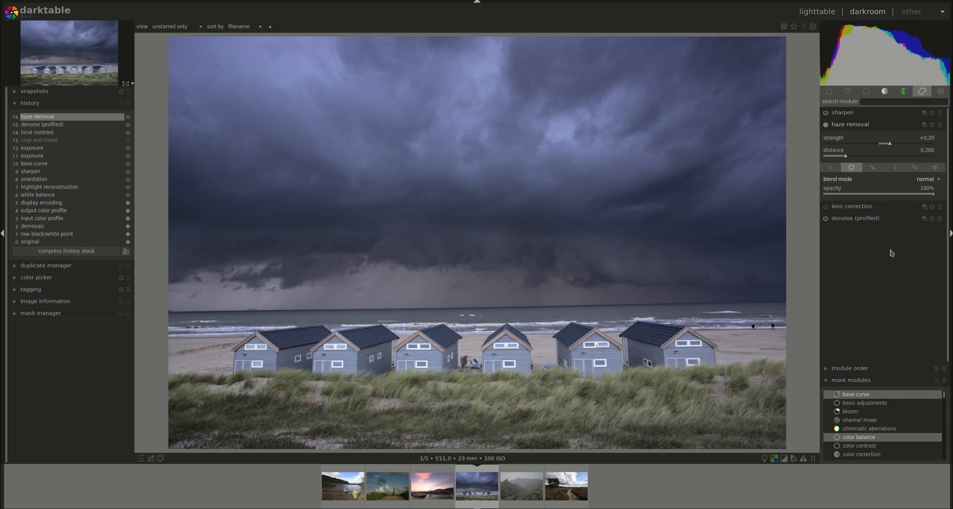
pyautogui.click(939, 183)
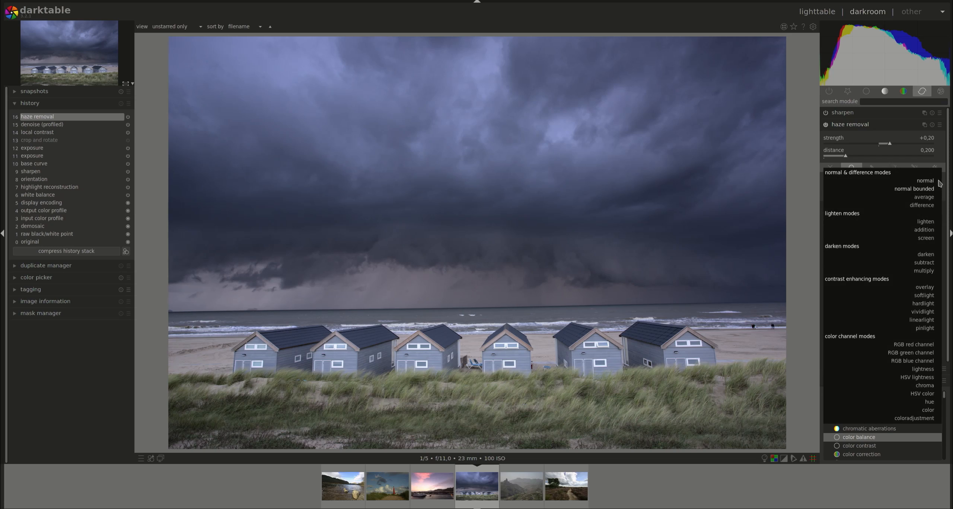
pyautogui.click(937, 189)
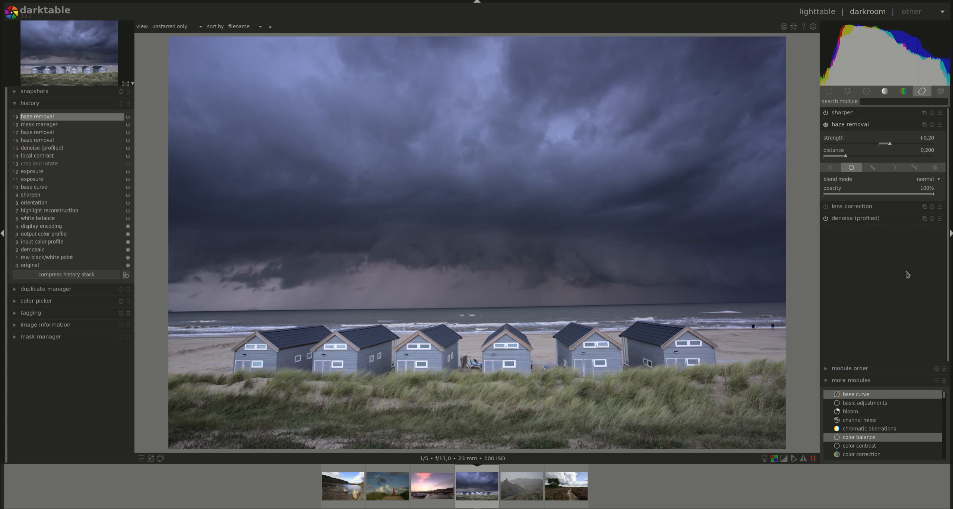
# Switch haze removal to drawn mask blending and paint a brush stroke across the two leftmost huts
pyautogui.click(873, 169)
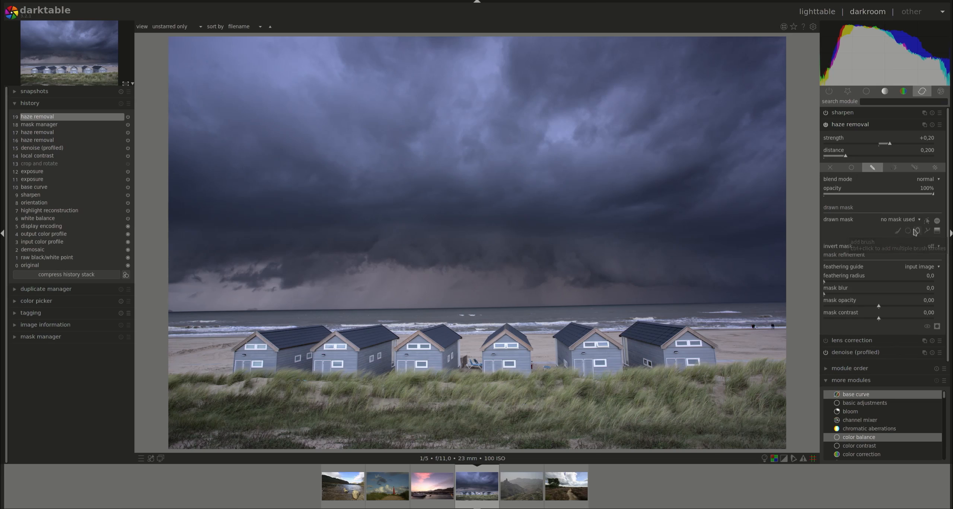
pyautogui.click(898, 230)
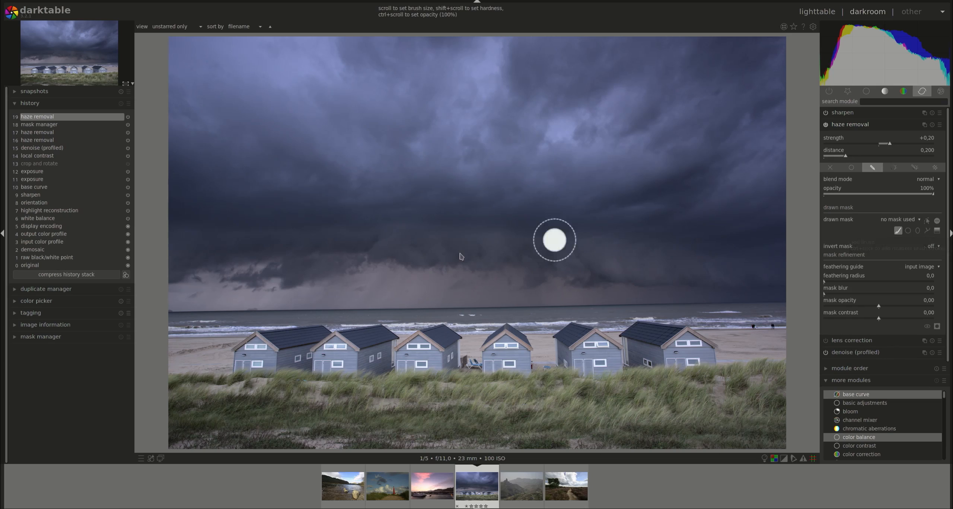
pyautogui.moveTo(271, 353)
pyautogui.mouseDown()
pyautogui.moveTo(248, 357)
pyautogui.moveTo(315, 336)
pyautogui.moveTo(256, 359)
pyautogui.moveTo(344, 370)
pyautogui.moveTo(362, 342)
pyautogui.moveTo(295, 350)
pyautogui.moveTo(353, 350)
pyautogui.moveTo(369, 335)
pyautogui.moveTo(361, 363)
pyautogui.moveTo(385, 344)
pyautogui.moveTo(381, 337)
pyautogui.moveTo(388, 356)
pyautogui.mouseUp()
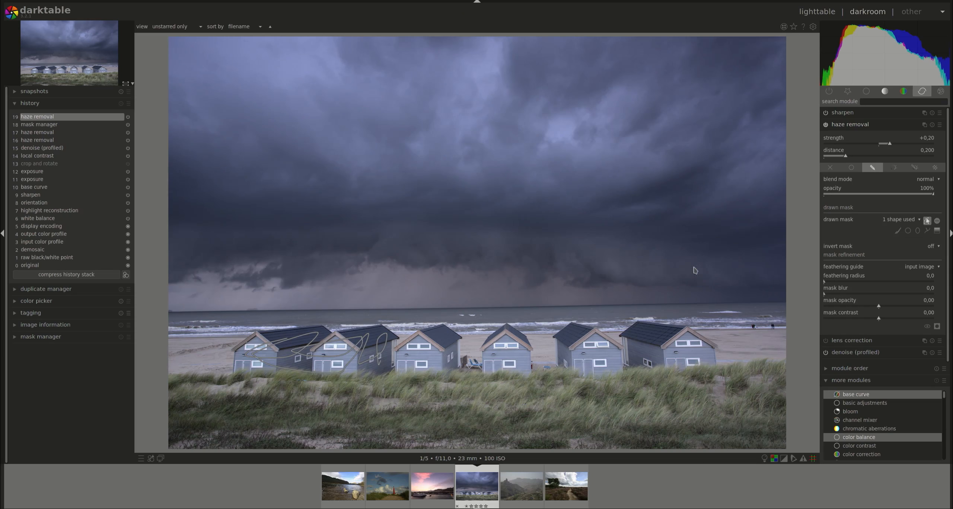
# Show the mask shapes for editing and delete the brush stroke
pyautogui.click(927, 221)
pyautogui.click(927, 221)
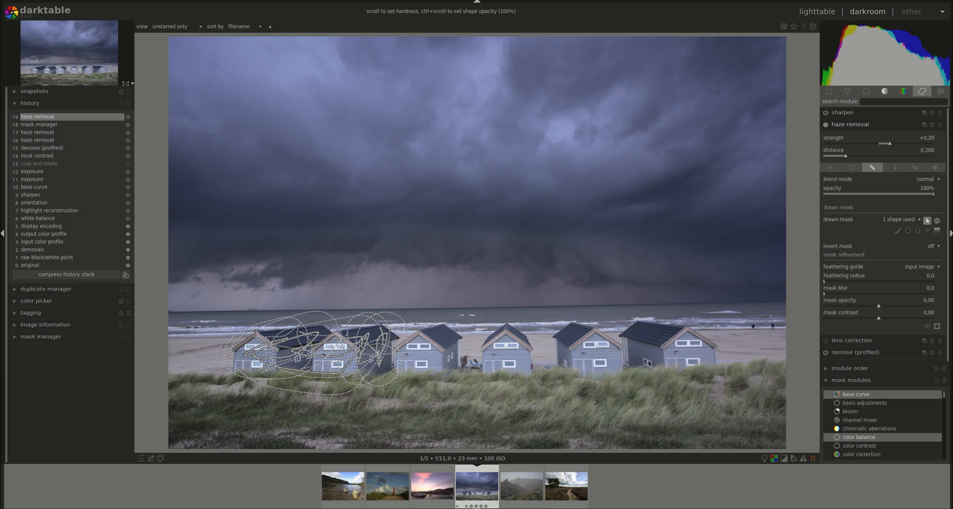
pyautogui.rightClick(359, 348)
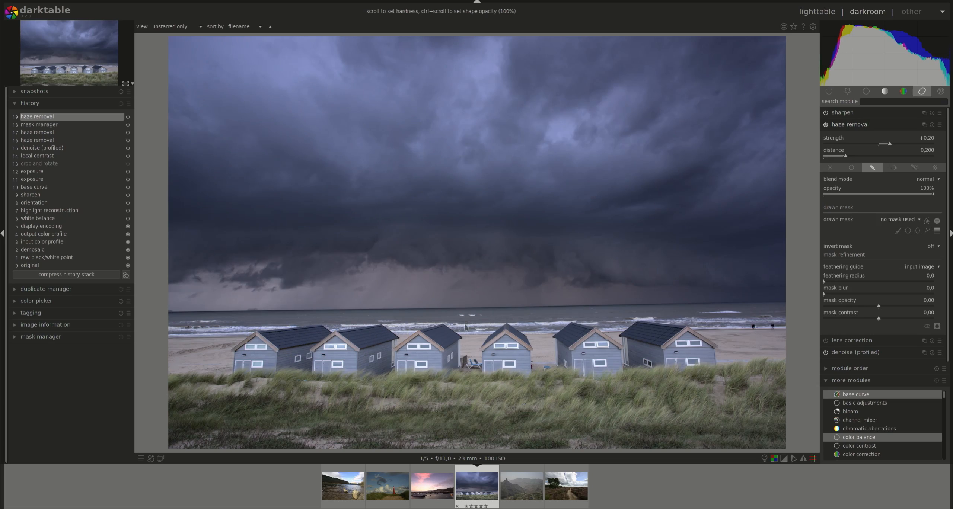
# Place a circle shape over the second hut and adjust its size
pyautogui.click(908, 231)
pyautogui.click(377, 339)
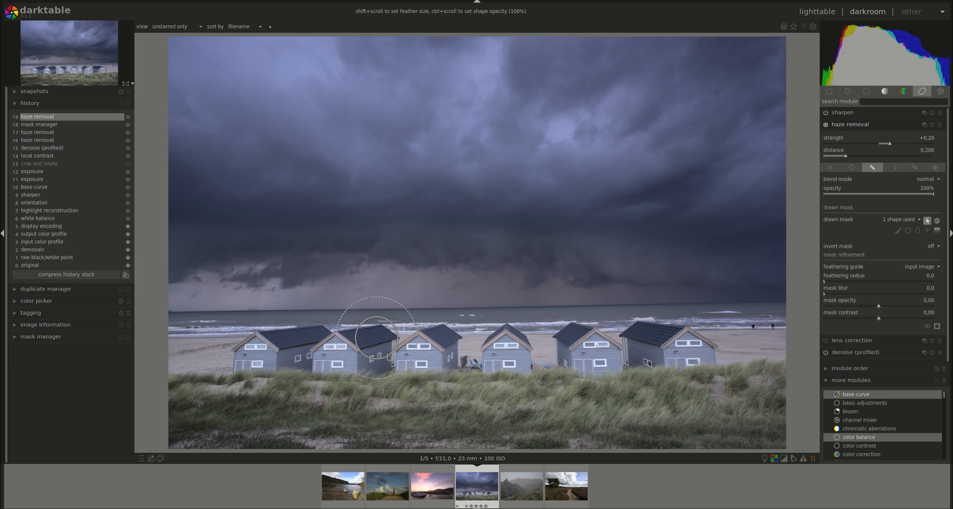
pyautogui.scroll(-1, 382, 343)
pyautogui.scroll(-1, 381, 343)
pyautogui.scroll(1, 381, 343)
pyautogui.scroll(1, 381, 343)
pyautogui.scroll(1, 381, 344)
pyautogui.scroll(-2, 382, 343)
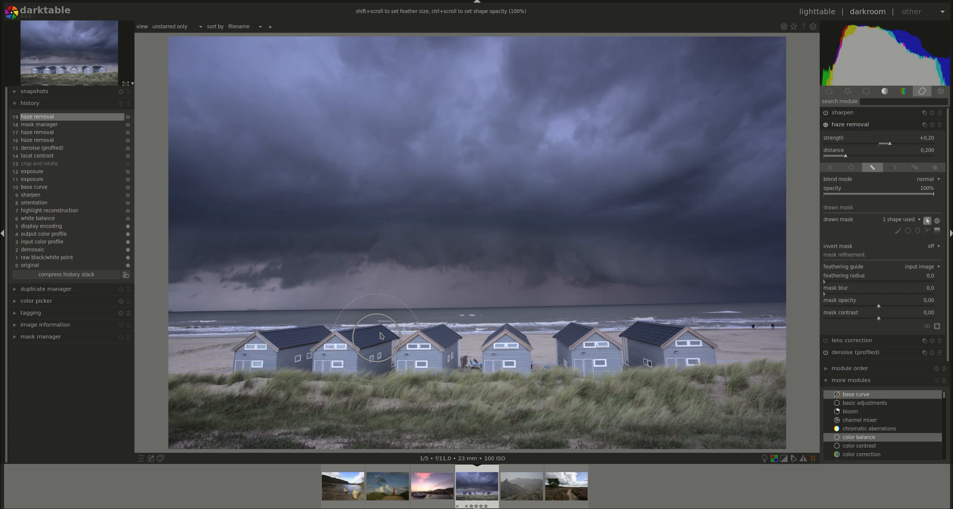
# Lower the circle's opacity to 85%, restore it, and delete the circle
pyautogui.scroll(-2, 382, 336)
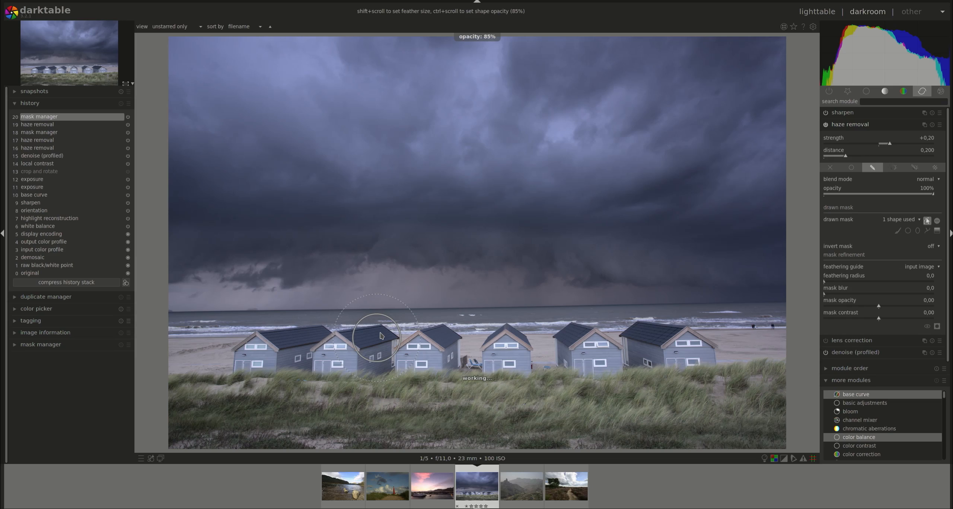
pyautogui.scroll(3, 382, 335)
pyautogui.rightClick(381, 336)
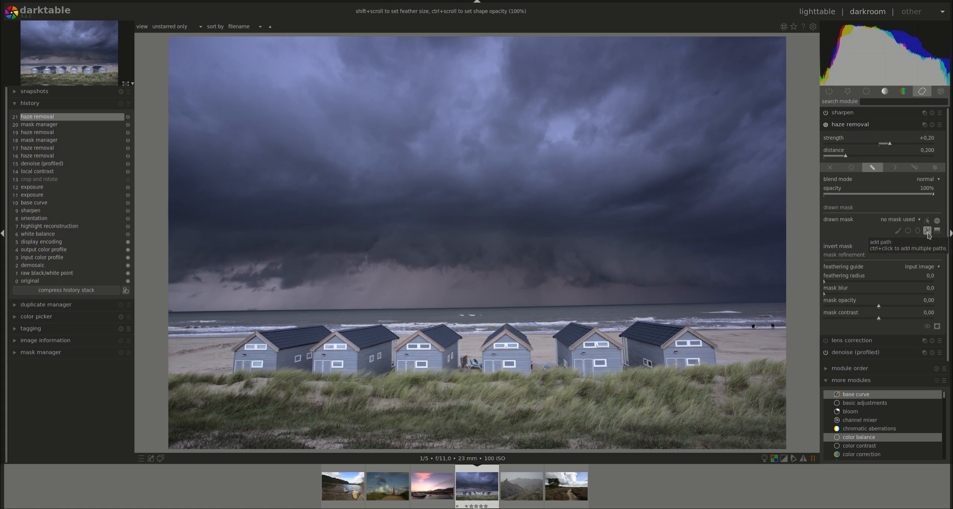
# Draw a closed path shape enclosing the whole row of beach huts
pyautogui.click(928, 233)
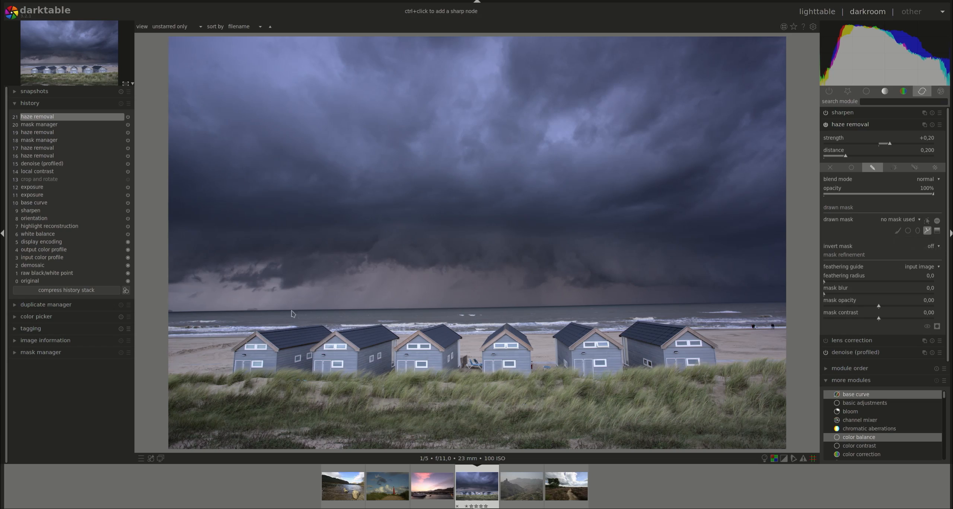
pyautogui.click(266, 326)
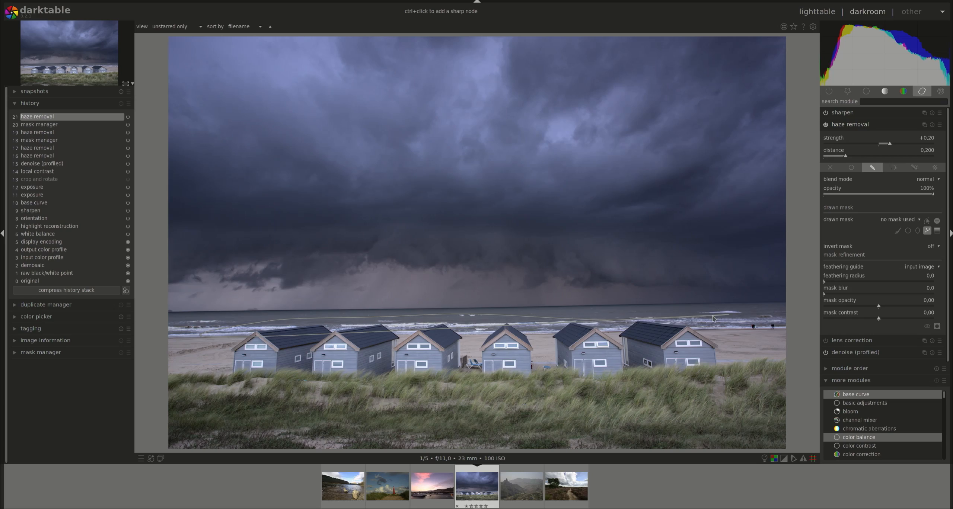
pyautogui.click(733, 347)
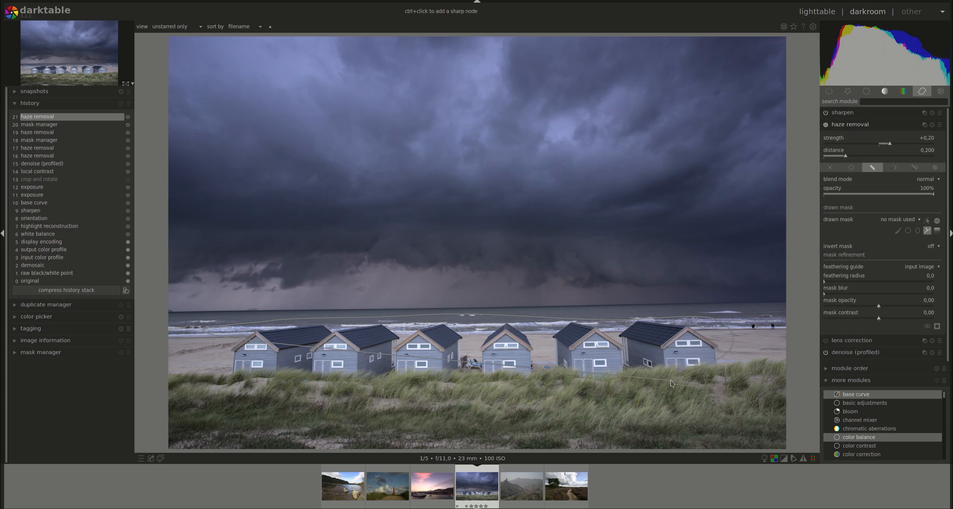
pyautogui.click(568, 395)
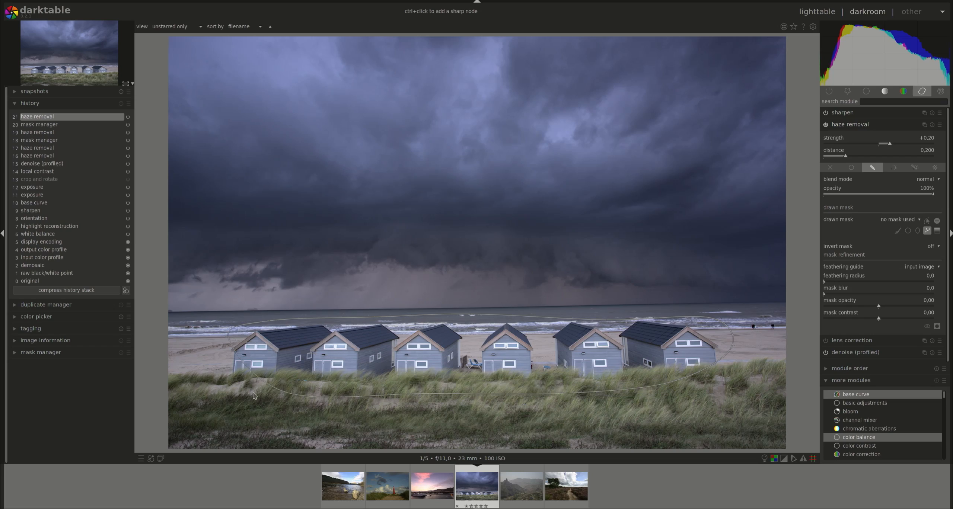
pyautogui.click(230, 389)
pyautogui.rightClick(209, 356)
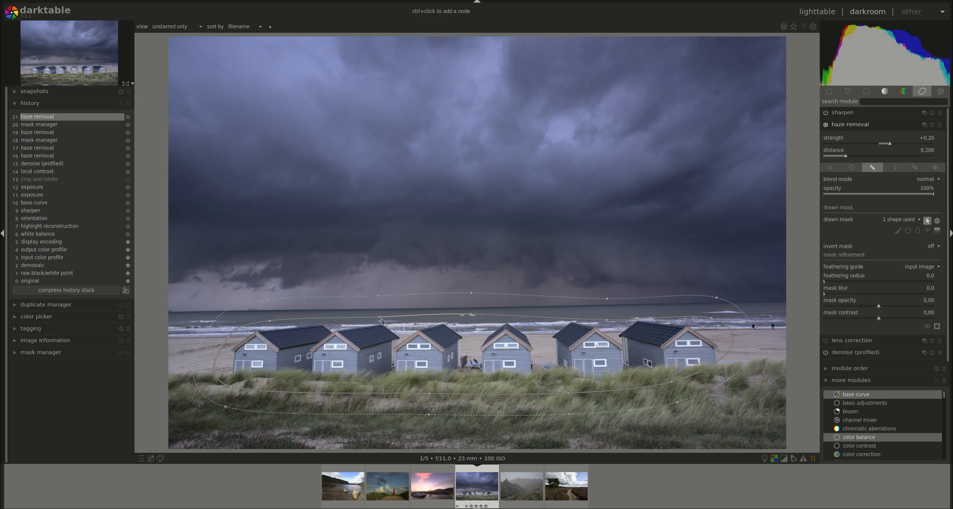
# Nudge one path node along the horizon and delete the path shape
pyautogui.moveTo(380, 317); pyautogui.dragTo(373, 318)
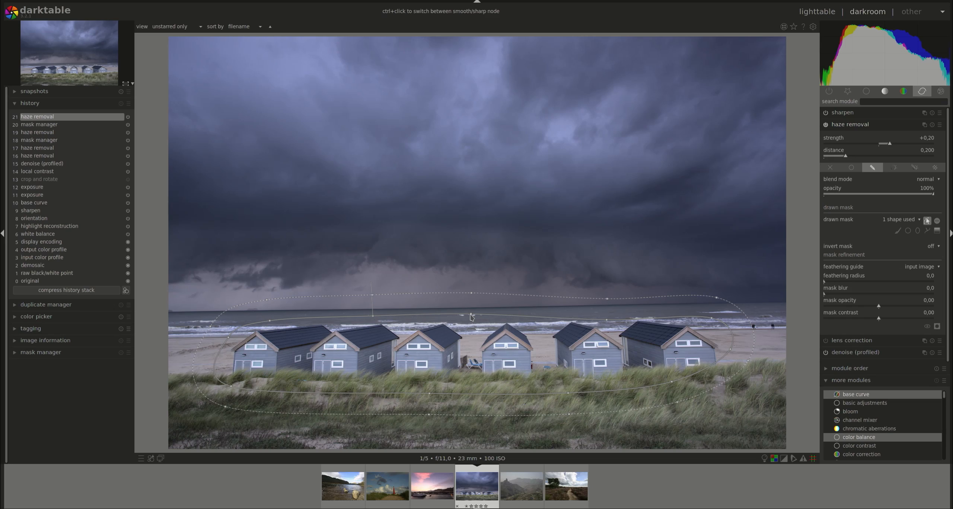
pyautogui.rightClick(625, 316)
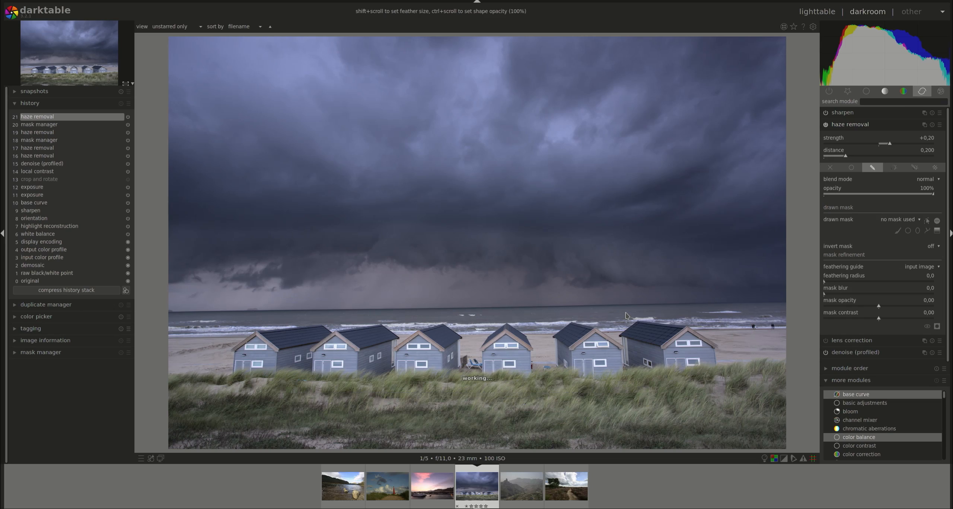
# Add a gradient shape at the horizon and display the mask overlay
pyautogui.click(938, 231)
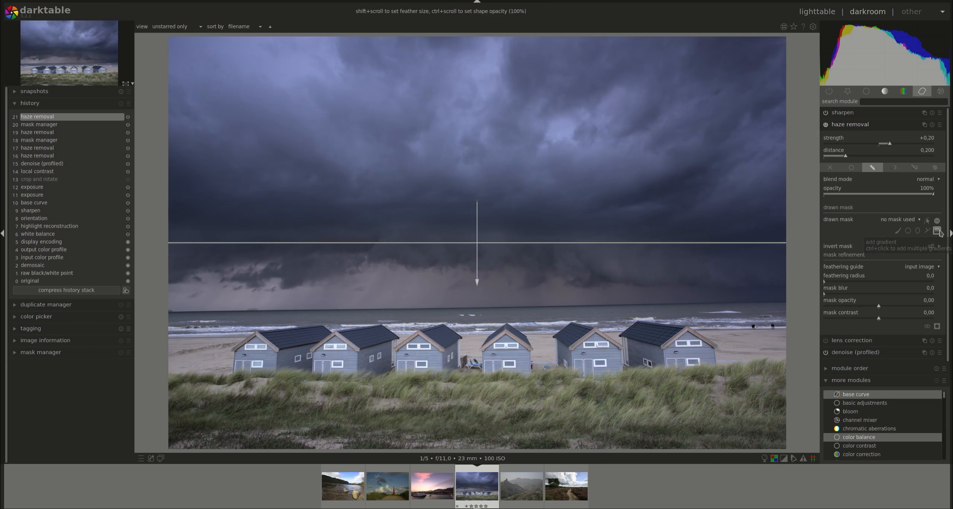
pyautogui.click(464, 292)
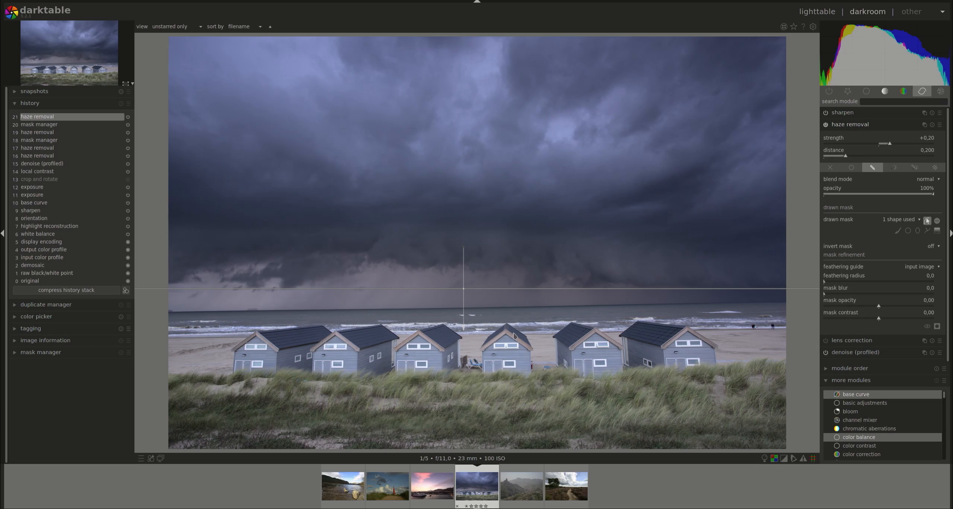
pyautogui.click(936, 327)
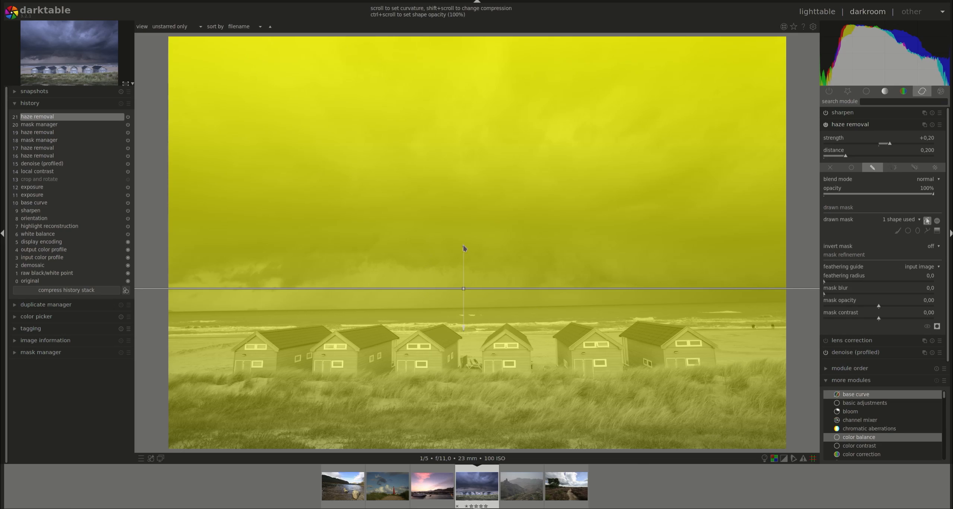
# Rotate the gradient diagonally, delete it, and hide the mask overlay
pyautogui.moveTo(464, 248); pyautogui.dragTo(426, 337)
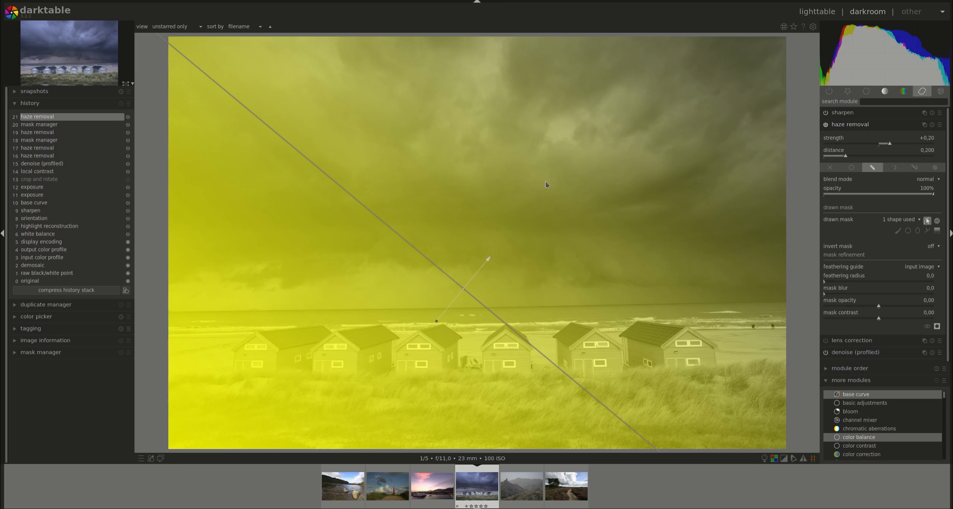
pyautogui.rightClick(466, 291)
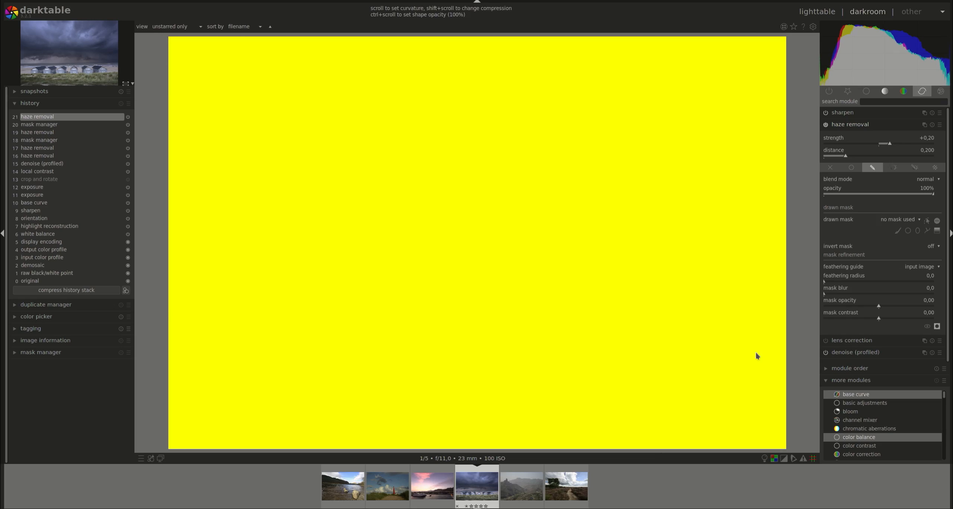
pyautogui.click(937, 326)
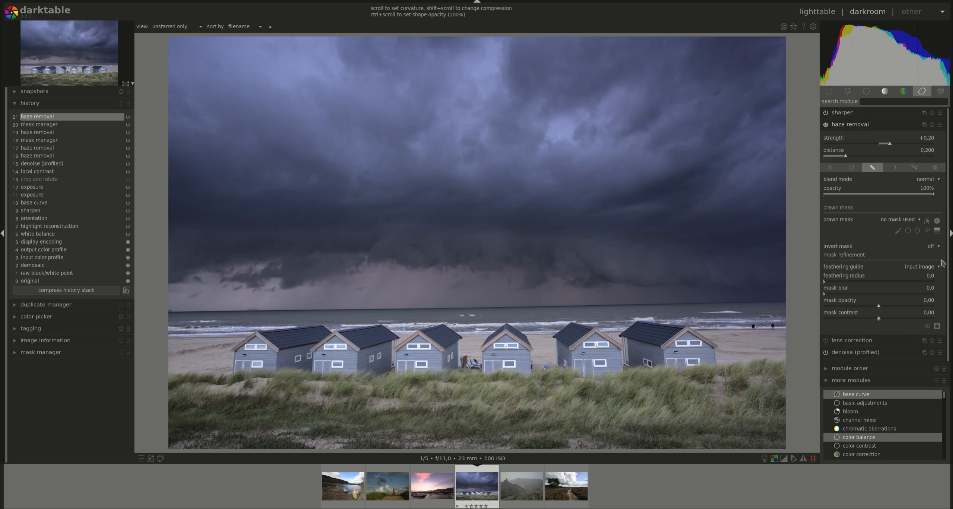
# Paint a brush stroke over the two leftmost huts and show the mask shapes
pyautogui.click(899, 234)
pyautogui.moveTo(244, 363)
pyautogui.mouseDown()
pyautogui.moveTo(256, 342)
pyautogui.moveTo(321, 333)
pyautogui.moveTo(271, 354)
pyautogui.moveTo(272, 365)
pyautogui.moveTo(383, 343)
pyautogui.moveTo(333, 347)
pyautogui.moveTo(326, 362)
pyautogui.moveTo(382, 360)
pyautogui.moveTo(394, 349)
pyautogui.moveTo(327, 347)
pyautogui.moveTo(342, 341)
pyautogui.moveTo(295, 356)
pyautogui.mouseUp()
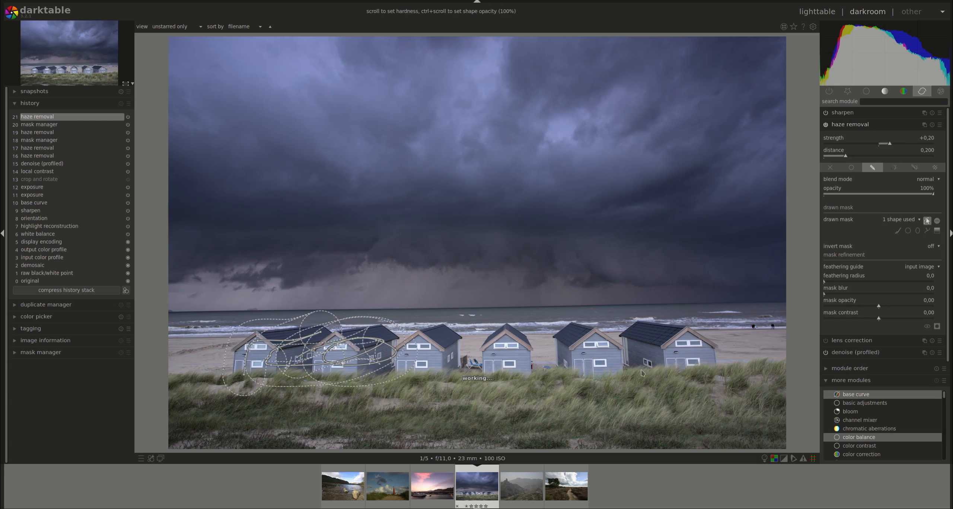
pyautogui.click(927, 222)
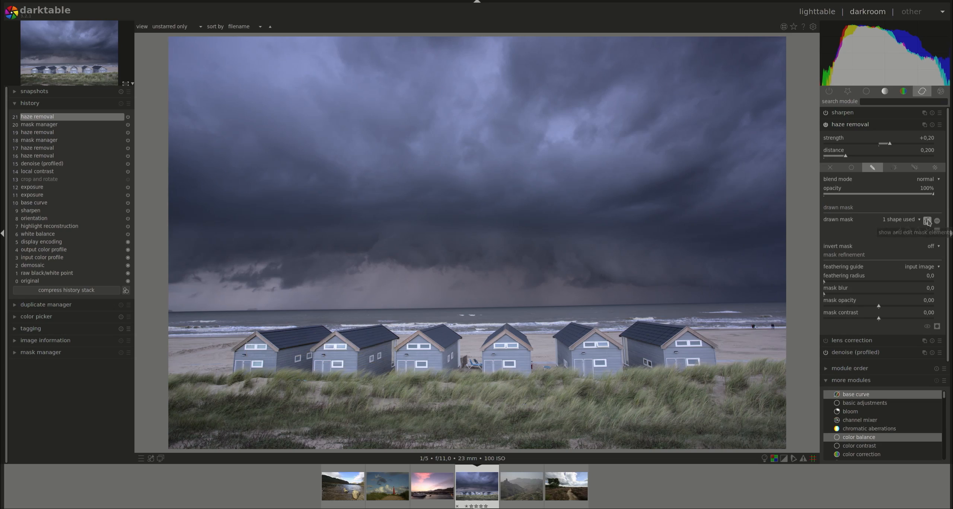
pyautogui.click(937, 328)
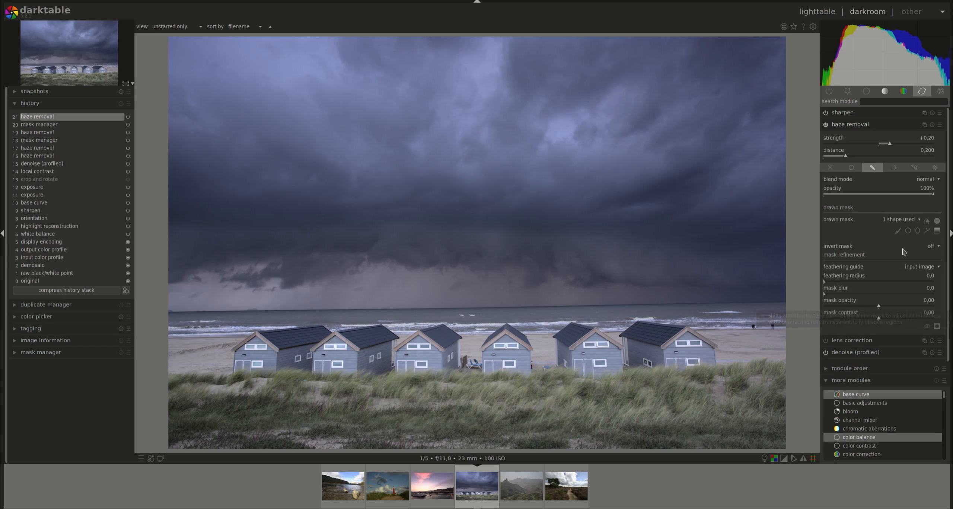
# Add a circle shape in the sky above the left huts and display the combined mask
pyautogui.click(908, 232)
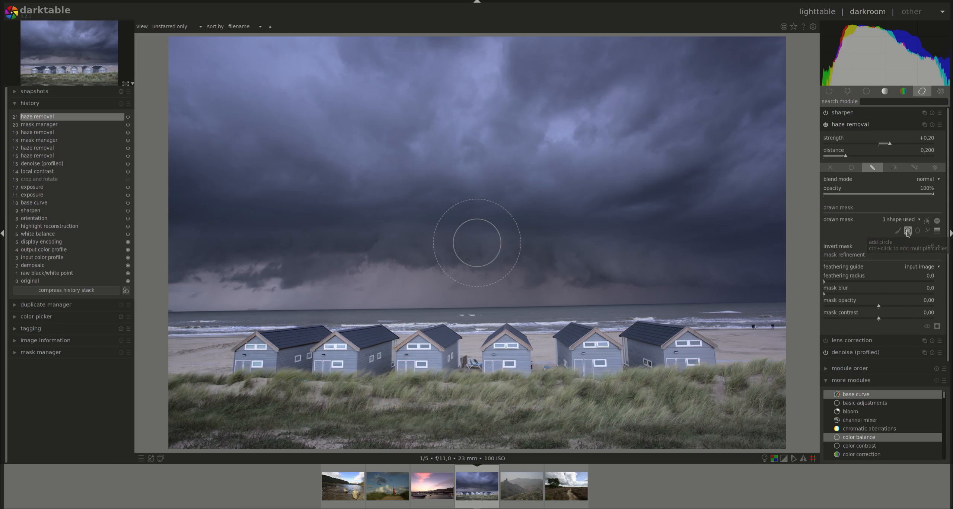
pyautogui.click(278, 276)
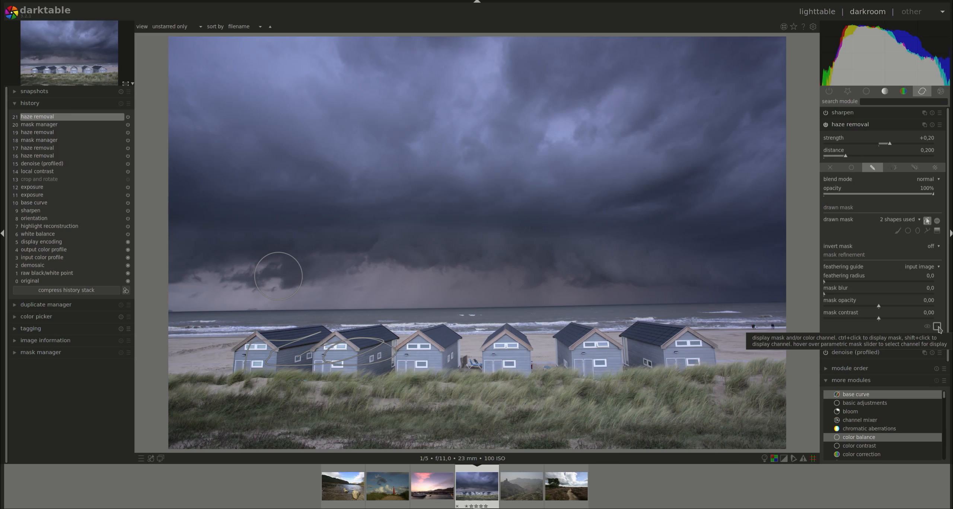
pyautogui.click(938, 327)
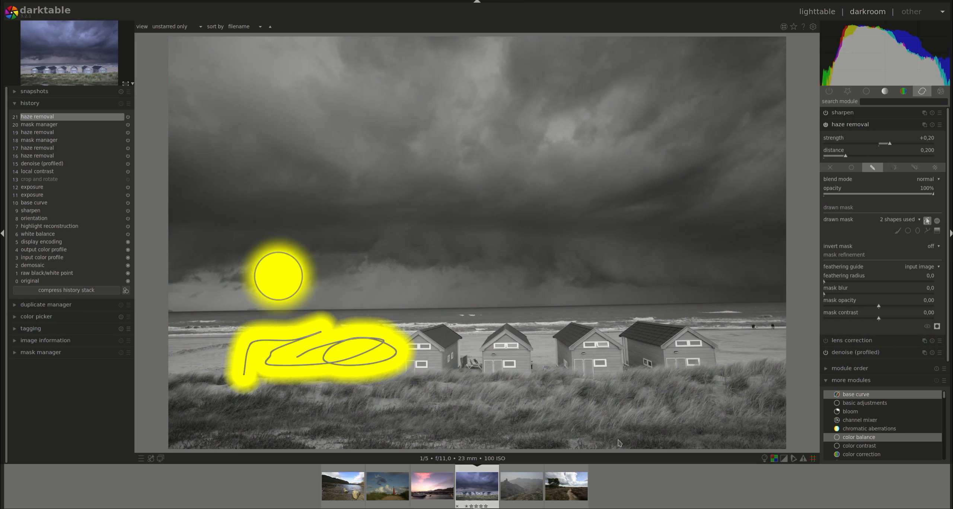
# Delete the brush stroke and the circle, then hide the mask overlay
pyautogui.rightClick(315, 338)
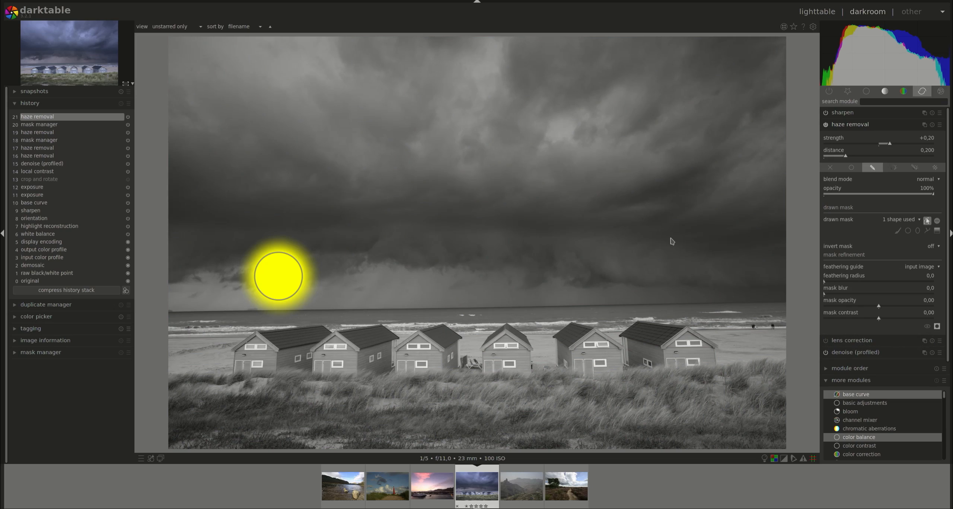
pyautogui.rightClick(283, 277)
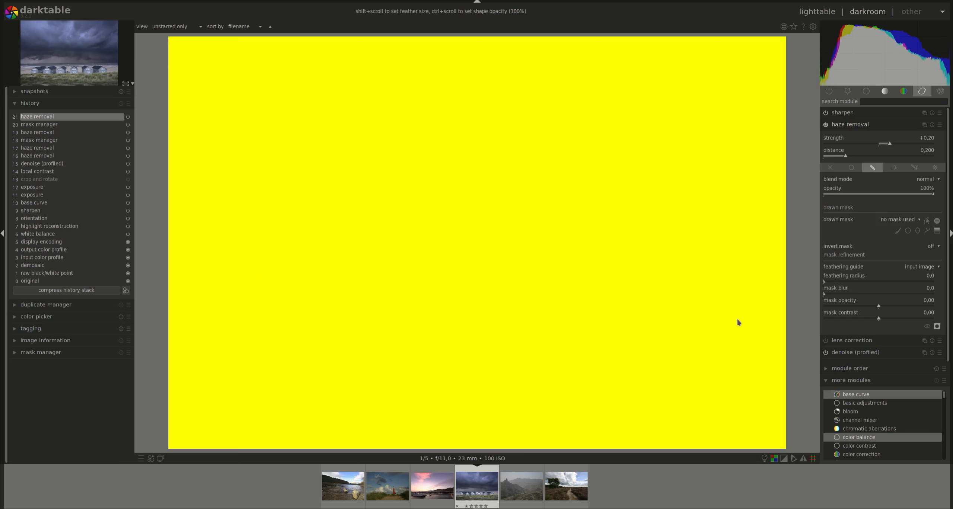
pyautogui.click(936, 329)
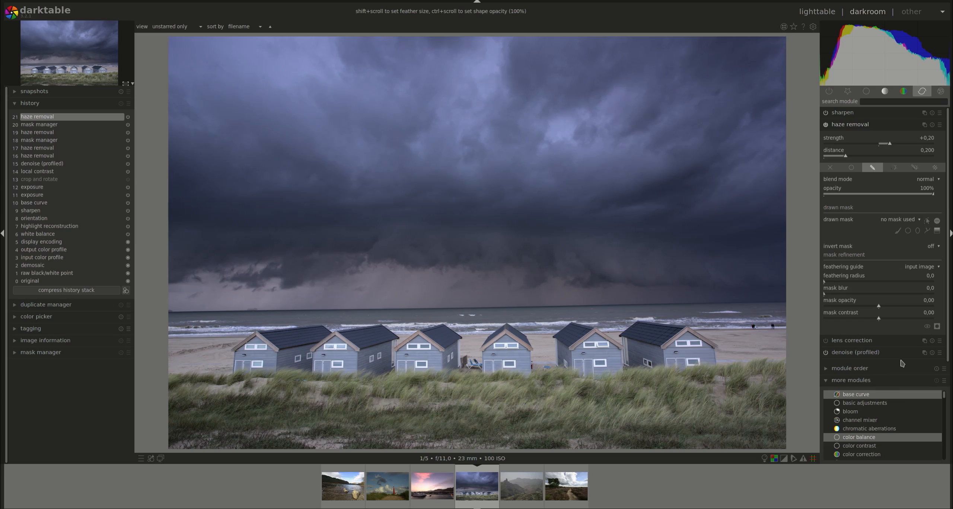
# Paint a brush stroke across the two leftmost huts and display the mask overlay
pyautogui.click(938, 247)
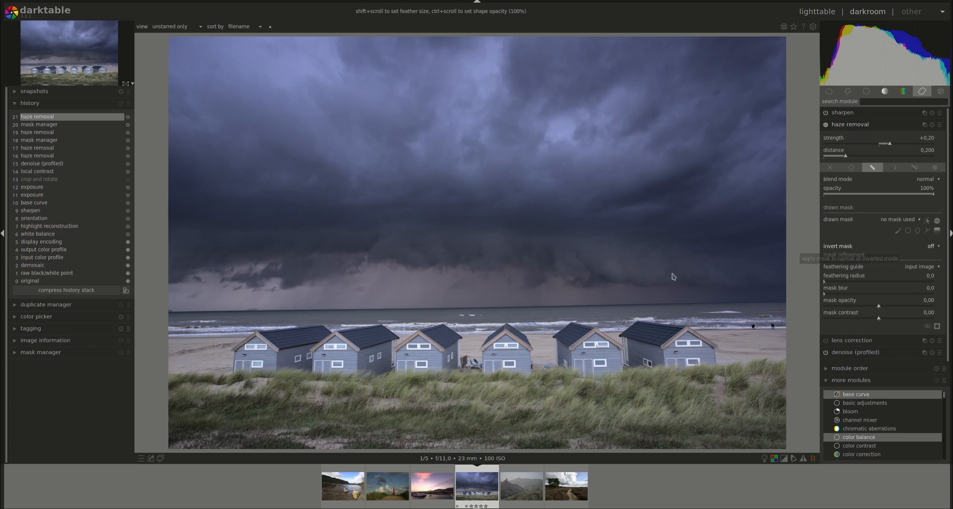
pyautogui.click(898, 230)
pyautogui.moveTo(426, 324)
pyautogui.mouseDown()
pyautogui.moveTo(410, 357)
pyautogui.moveTo(264, 340)
pyautogui.moveTo(270, 355)
pyautogui.moveTo(258, 360)
pyautogui.mouseUp()
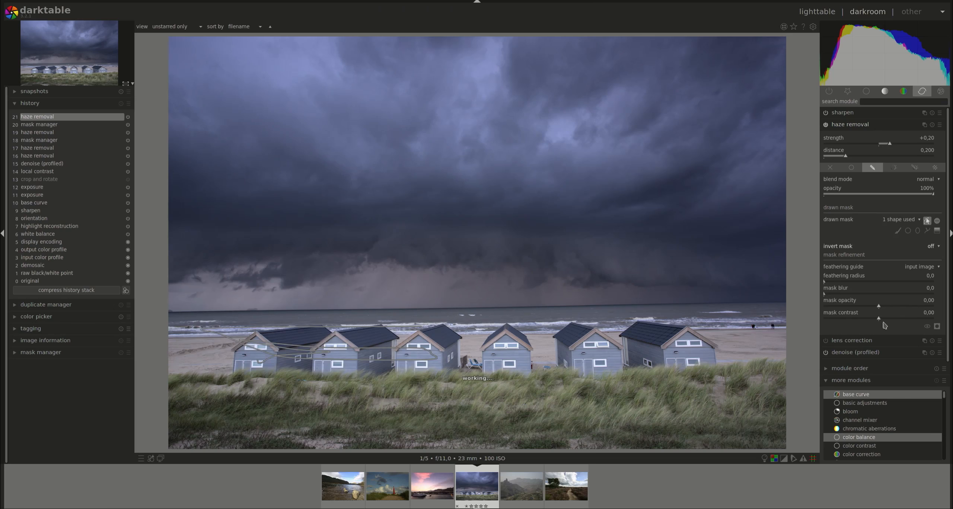
pyautogui.click(936, 327)
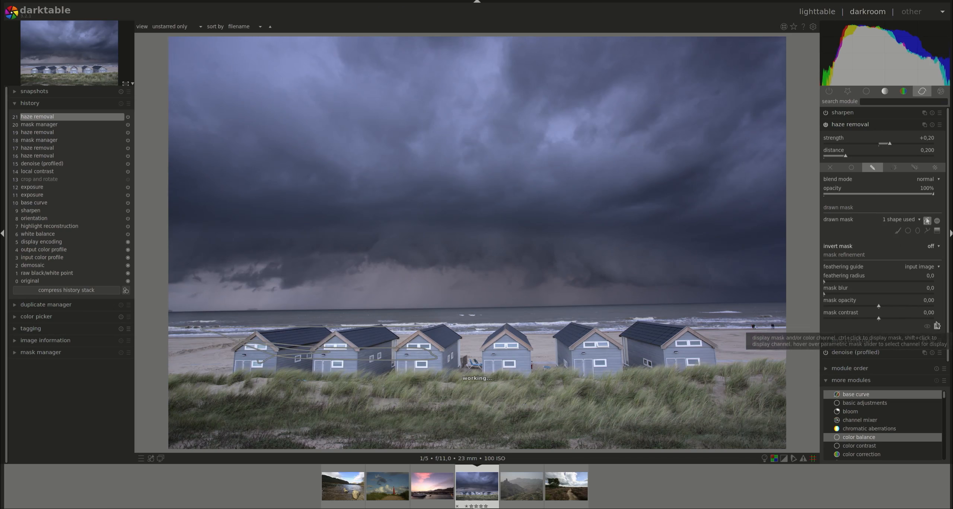
# Turn the mask inversion on, then switch it back off
pyautogui.click(939, 249)
pyautogui.click(929, 257)
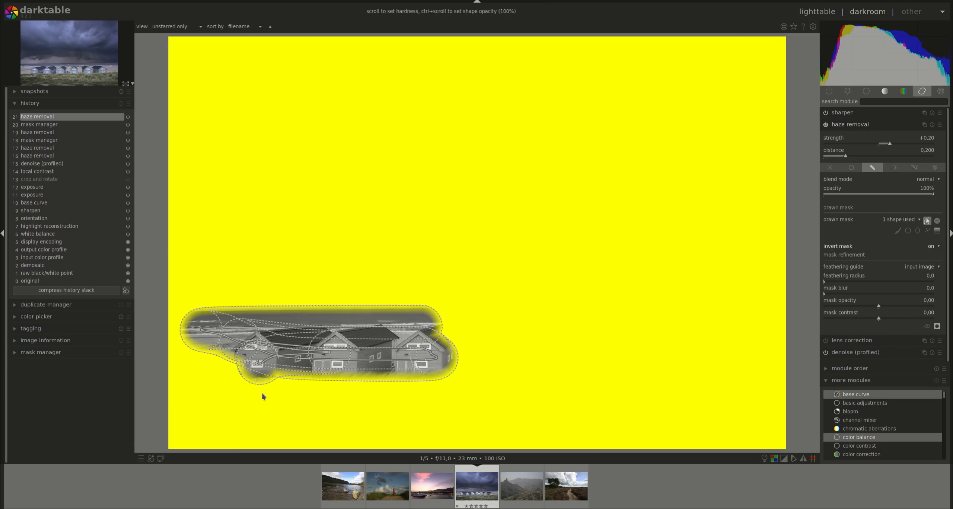
pyautogui.click(937, 250)
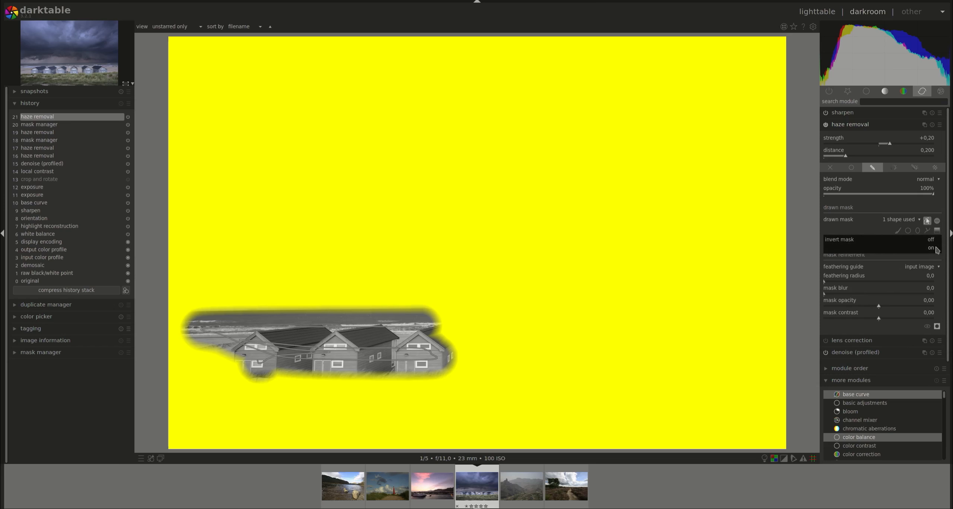
pyautogui.click(936, 240)
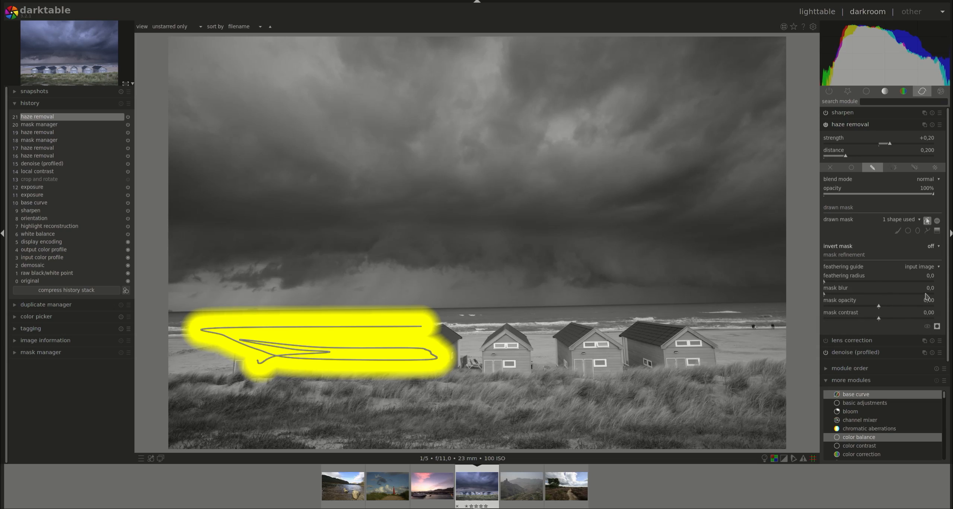
# Try out the feathering radius, mask blur and mask contrast sliders on the brush mask
pyautogui.click(845, 281)
pyautogui.click(868, 285)
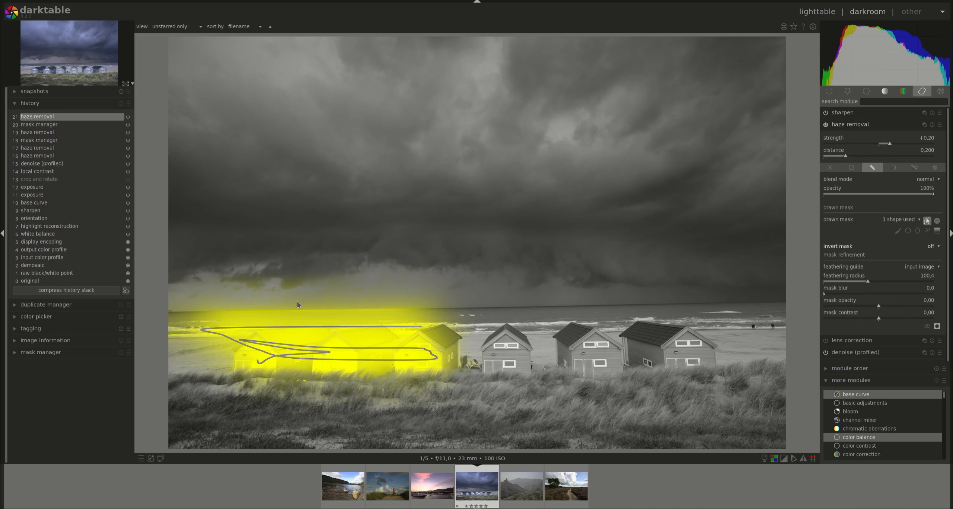
pyautogui.moveTo(868, 282)
pyautogui.mouseDown()
pyautogui.moveTo(814, 289)
pyautogui.moveTo(908, 296)
pyautogui.mouseUp()
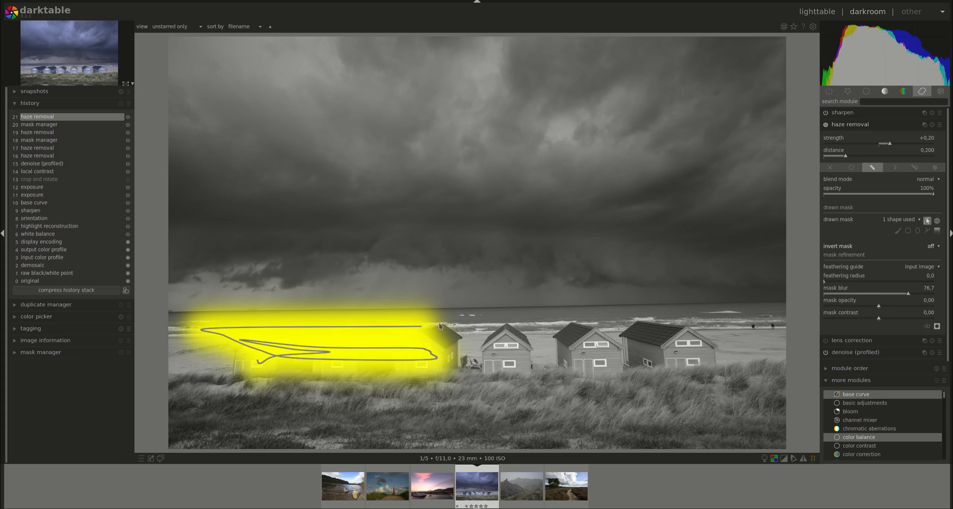
pyautogui.moveTo(911, 297); pyautogui.dragTo(806, 297)
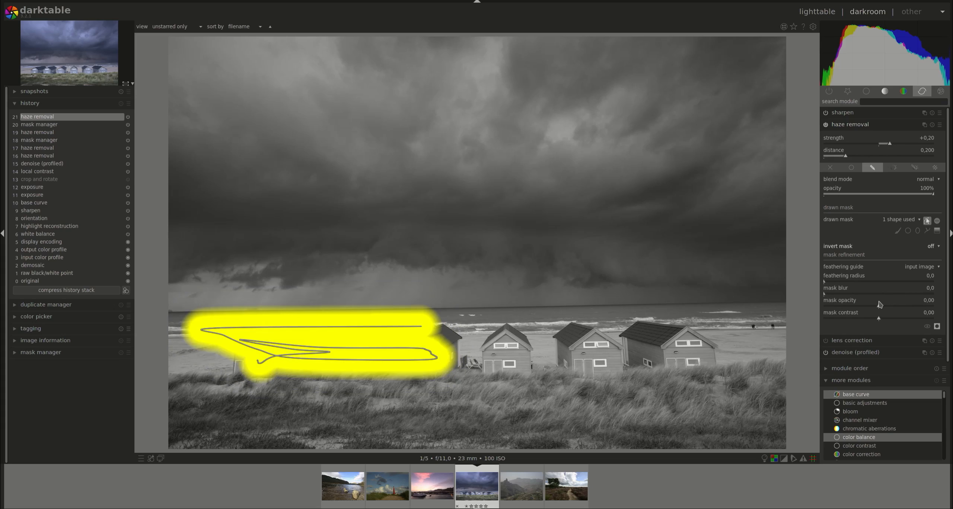
pyautogui.moveTo(879, 307)
pyautogui.mouseDown()
pyautogui.moveTo(831, 311)
pyautogui.moveTo(945, 314)
pyautogui.moveTo(845, 321)
pyautogui.moveTo(941, 331)
pyautogui.mouseUp()
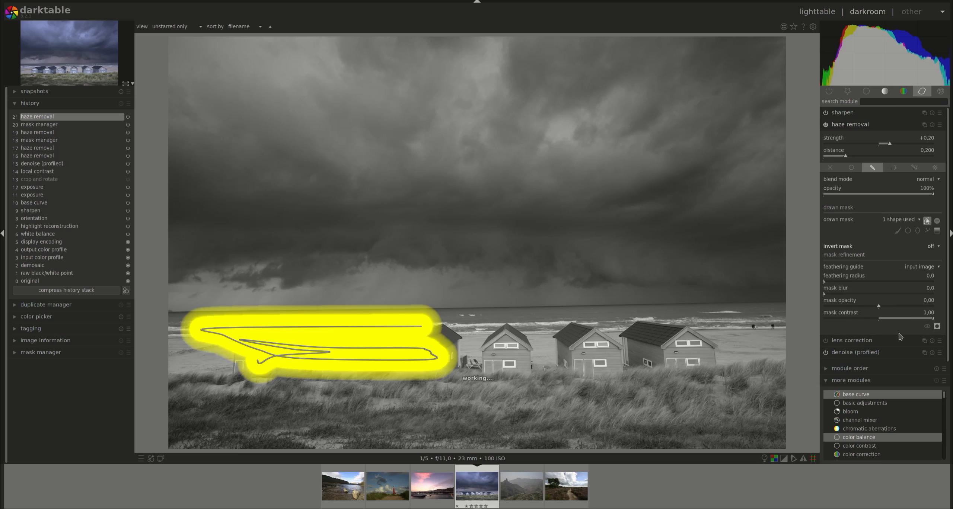
pyautogui.moveTo(827, 284)
pyautogui.mouseDown()
pyautogui.moveTo(872, 286)
pyautogui.moveTo(838, 294)
pyautogui.moveTo(847, 294)
pyautogui.mouseUp()
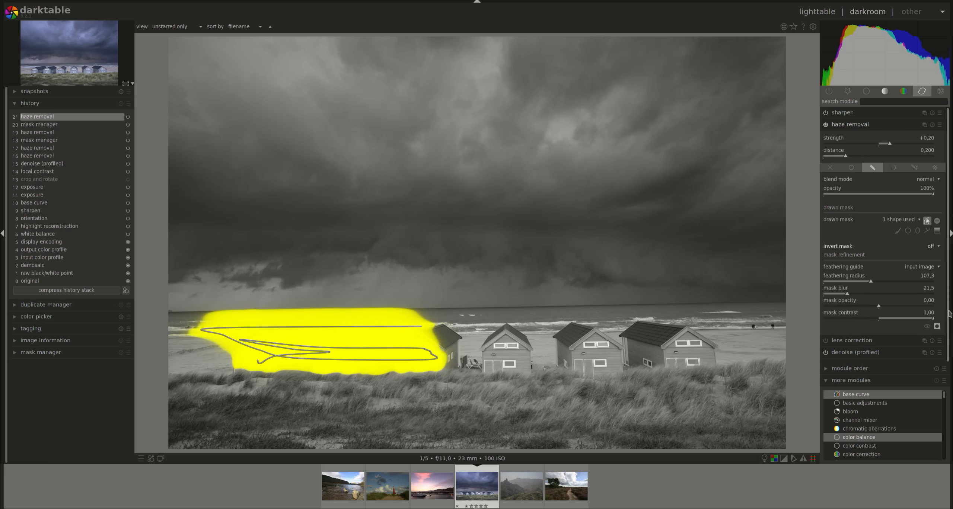
# Reset mask contrast, feathering radius and mask blur to defaults and hide the mask overlay
pyautogui.doubleClick(930, 315)
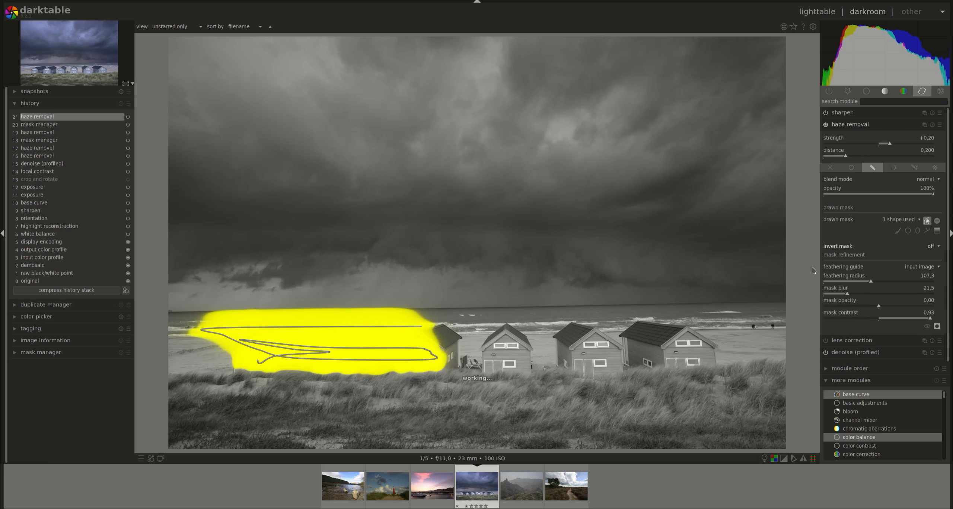
pyautogui.doubleClick(929, 279)
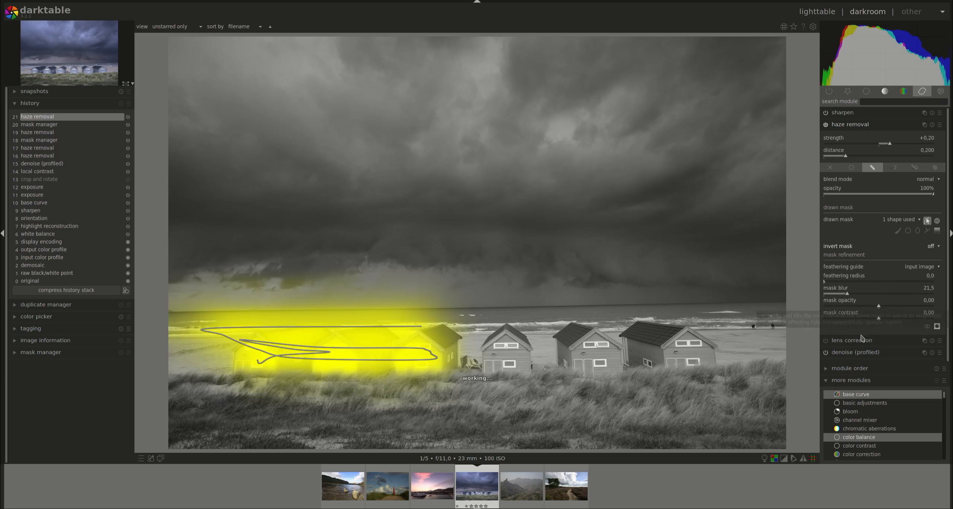
pyautogui.click(929, 290)
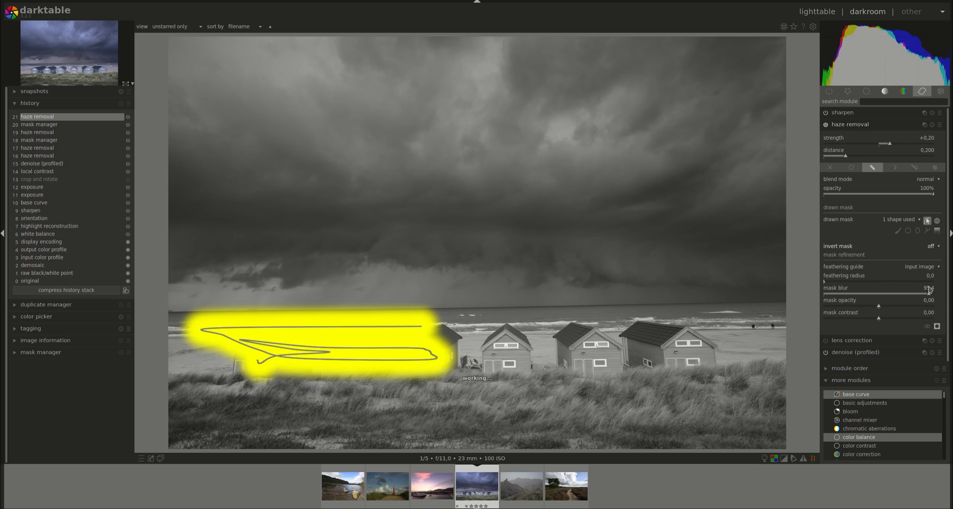
pyautogui.doubleClick(929, 289)
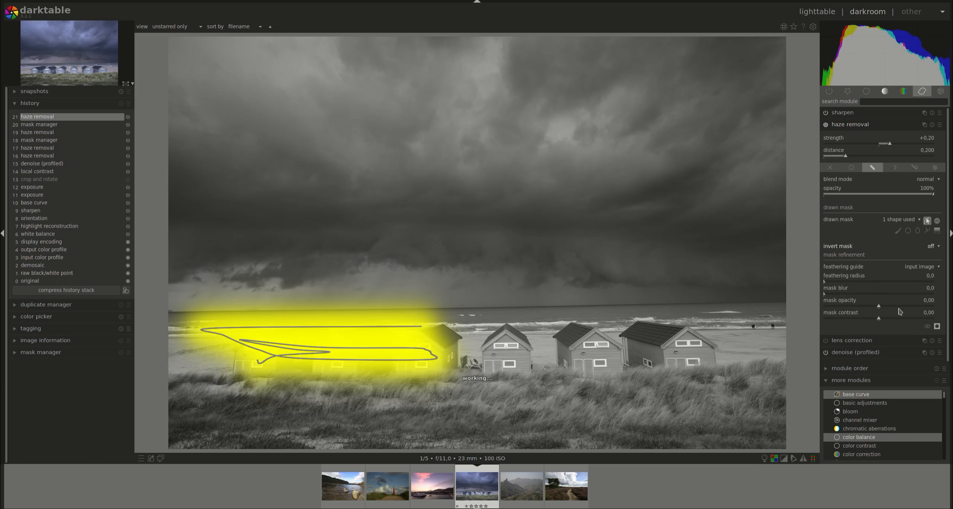
pyautogui.click(936, 326)
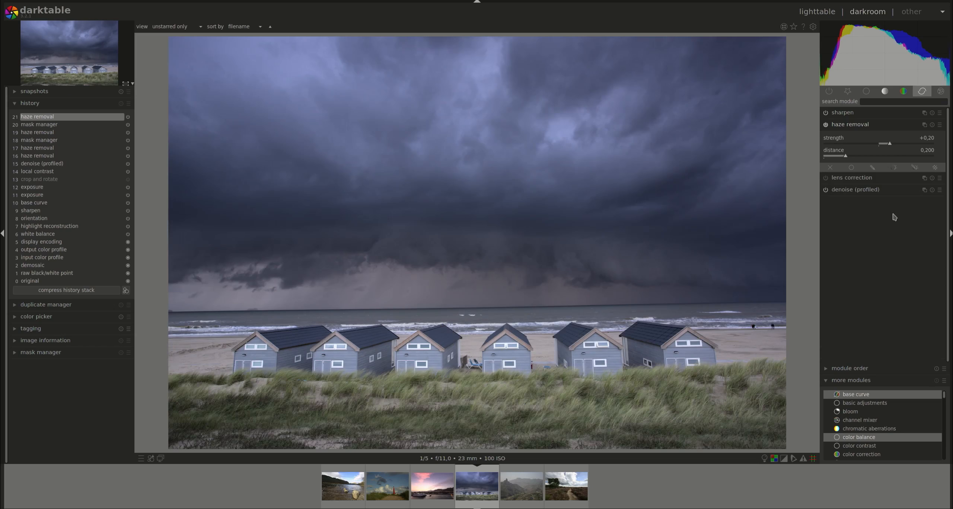
# Switch to a parametric mask, show it, and set the gray input range's lower markers to 38 and 103
pyautogui.click(896, 170)
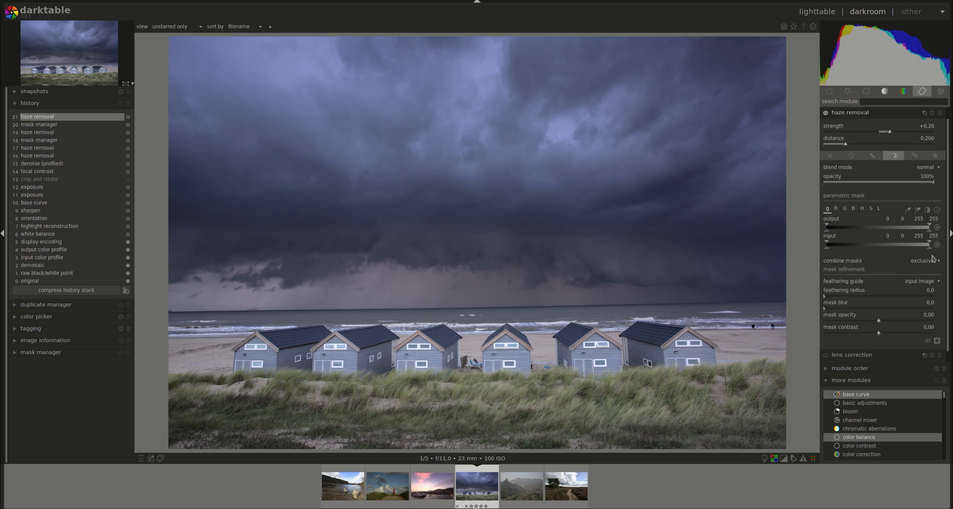
pyautogui.click(938, 341)
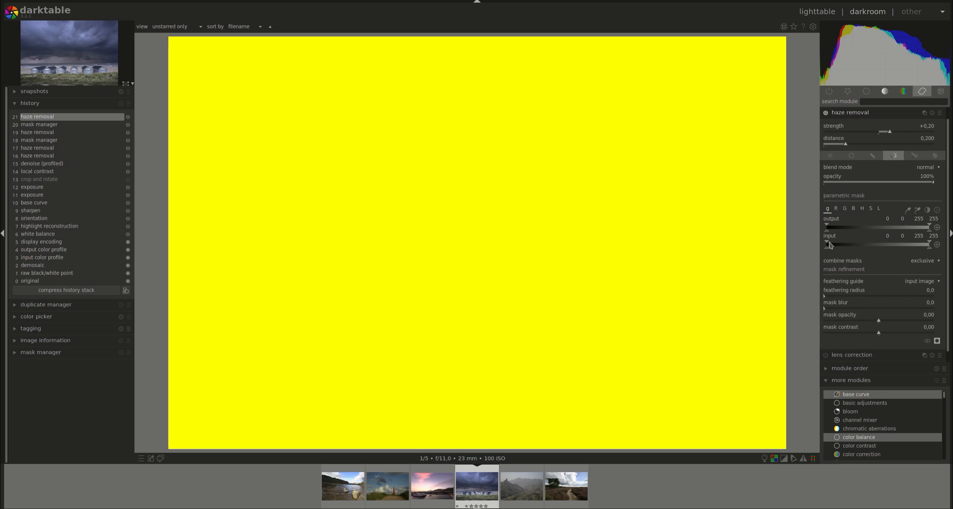
pyautogui.moveTo(827, 244); pyautogui.dragTo(867, 245)
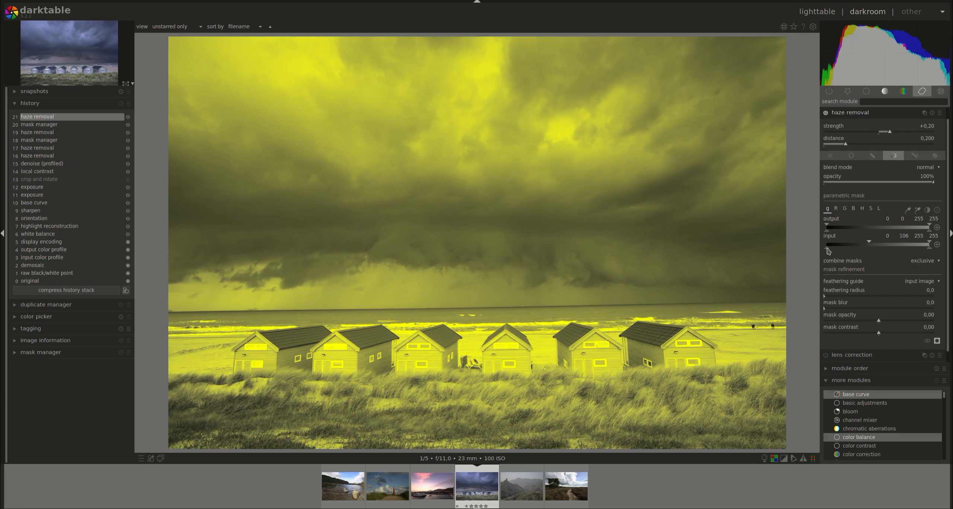
pyautogui.moveTo(827, 248)
pyautogui.mouseDown()
pyautogui.moveTo(871, 244)
pyautogui.moveTo(842, 251)
pyautogui.mouseUp()
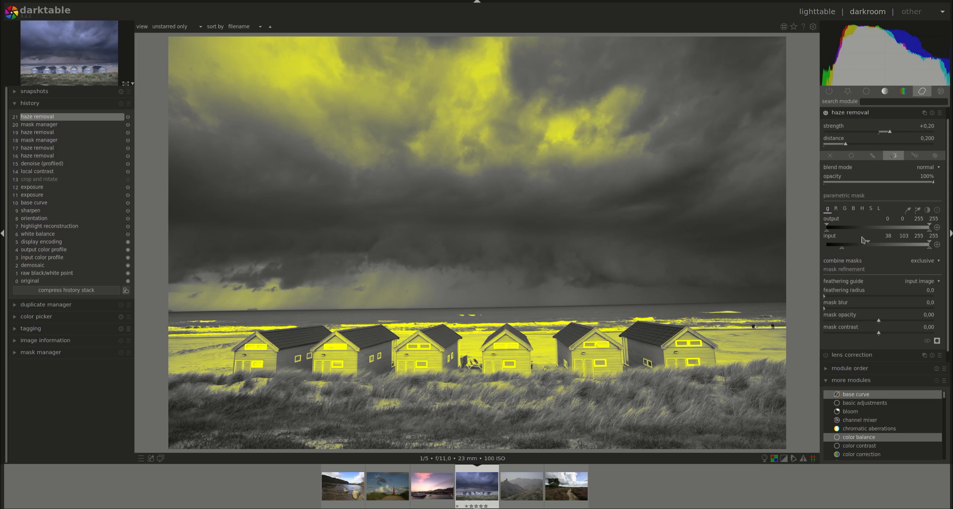
# Switch blending to a combined drawn and parametric mask and display the mask overlay
pyautogui.click(915, 155)
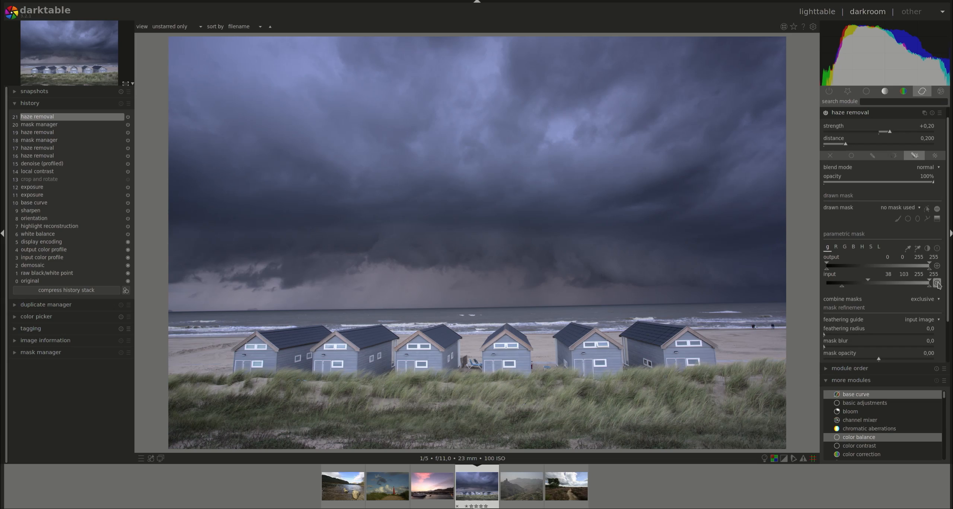
pyautogui.scroll(-2, 942, 335)
pyautogui.click(938, 347)
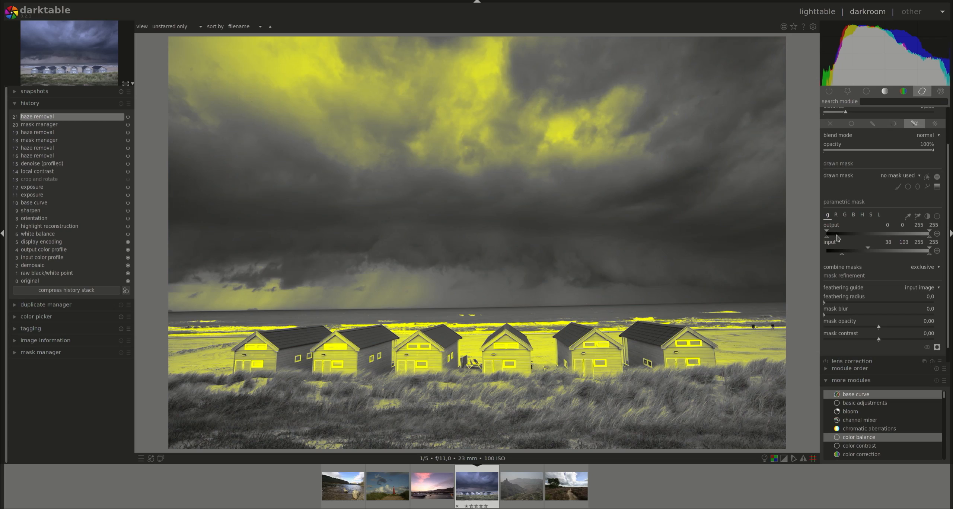
pyautogui.click(917, 187)
pyautogui.click(445, 349)
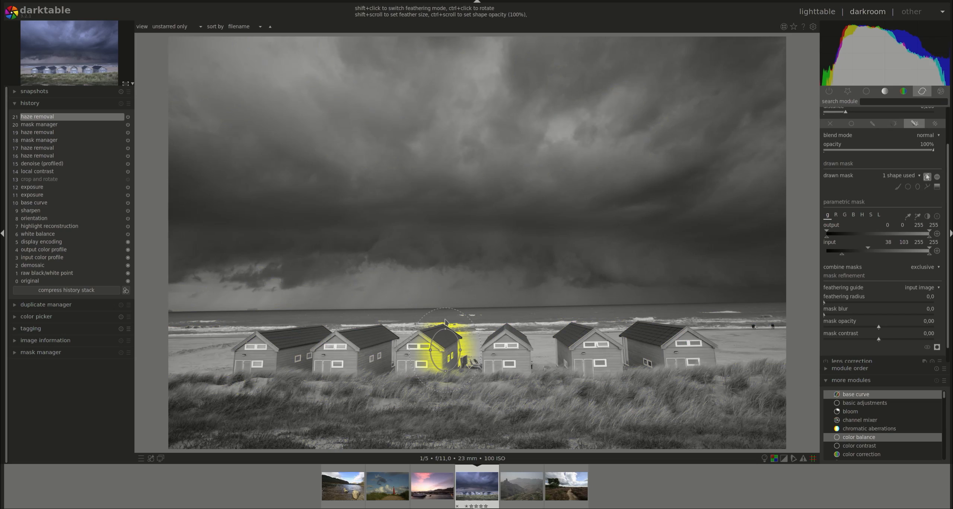
pyautogui.rightClick(432, 335)
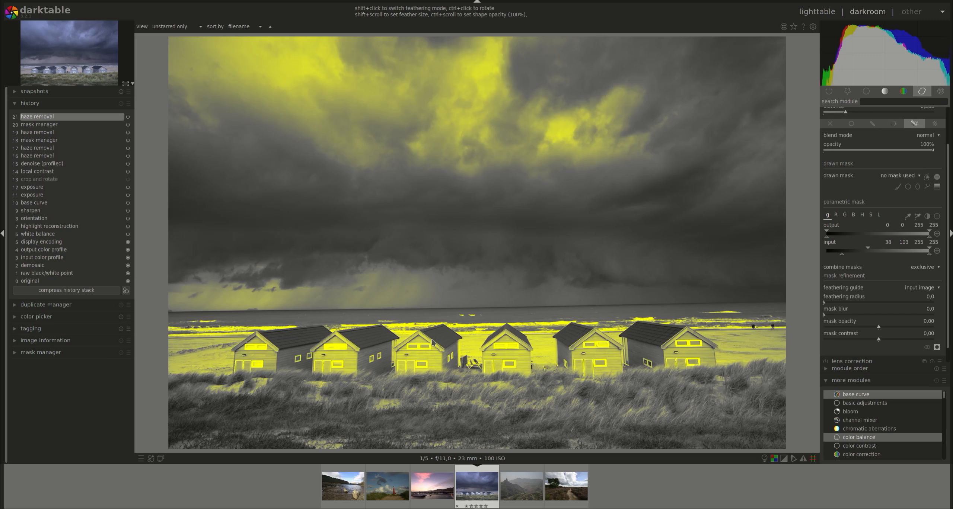
# Draw an ellipse spanning the row of huts, then reset the haze removal module
pyautogui.click(918, 186)
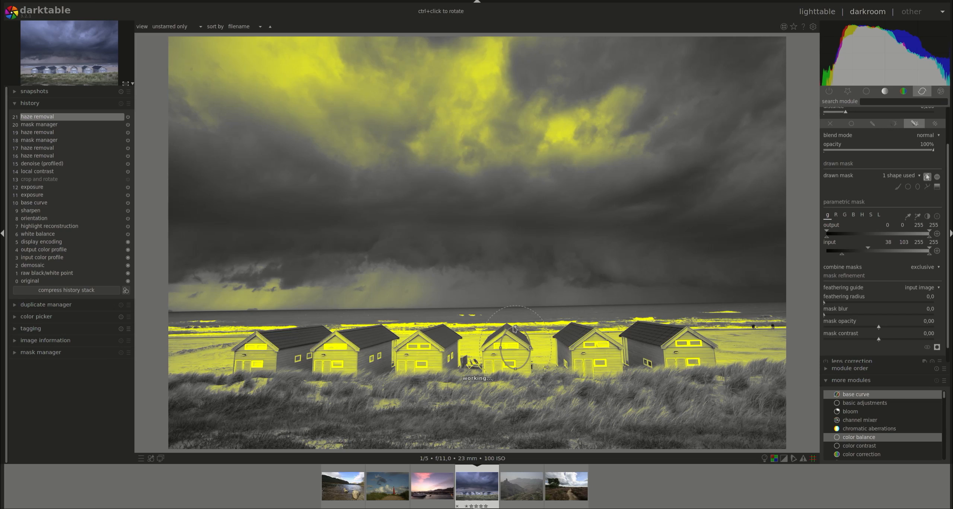
pyautogui.moveTo(501, 349); pyautogui.dragTo(151, 382)
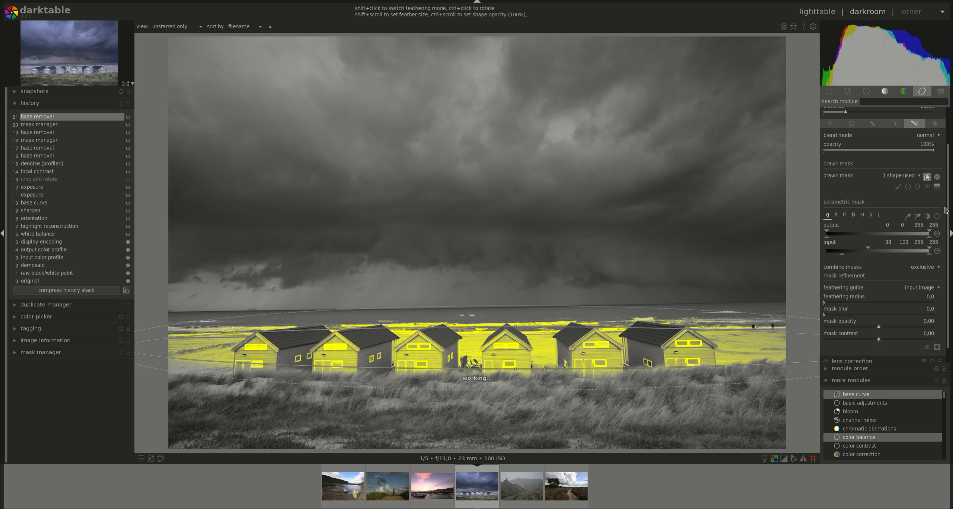
pyautogui.scroll(2, 945, 134)
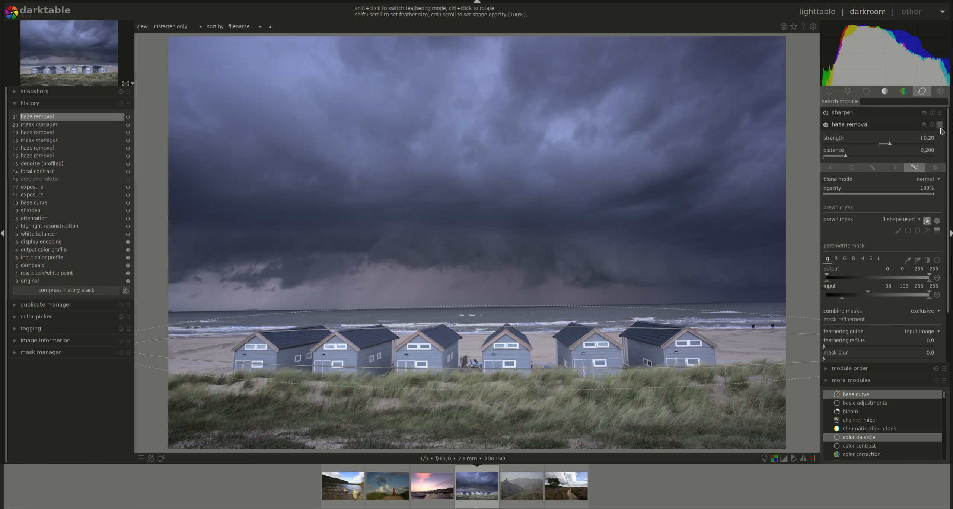
pyautogui.click(933, 125)
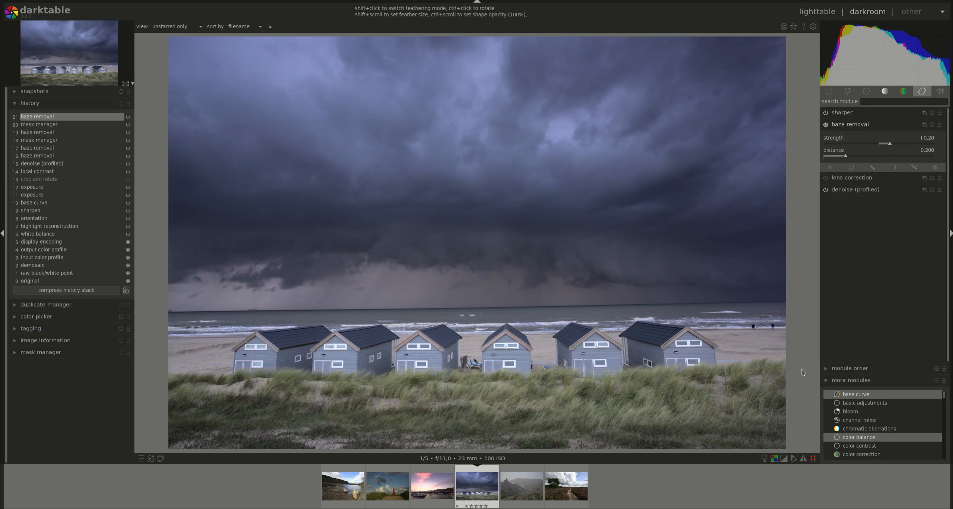
# Switch the haze removal blending to raster mask and open its mask source list
pyautogui.click(914, 167)
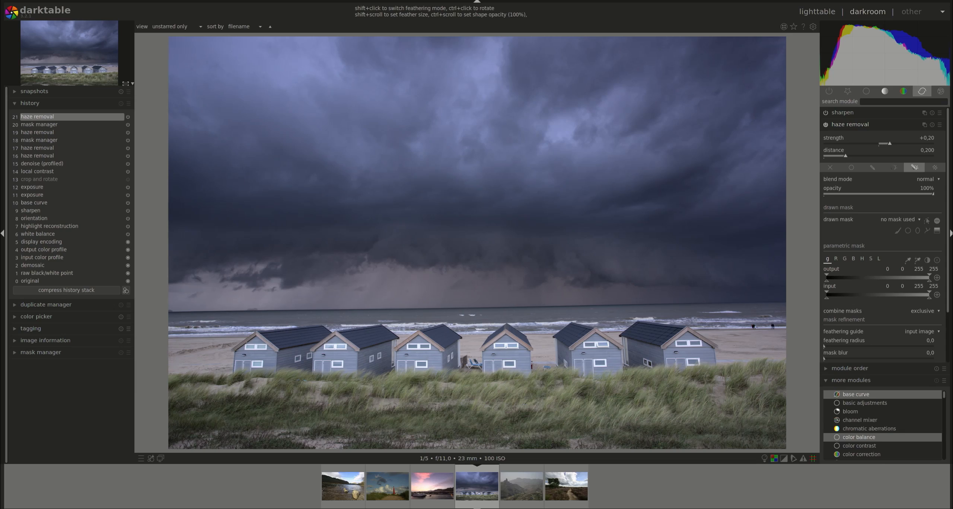
pyautogui.click(934, 169)
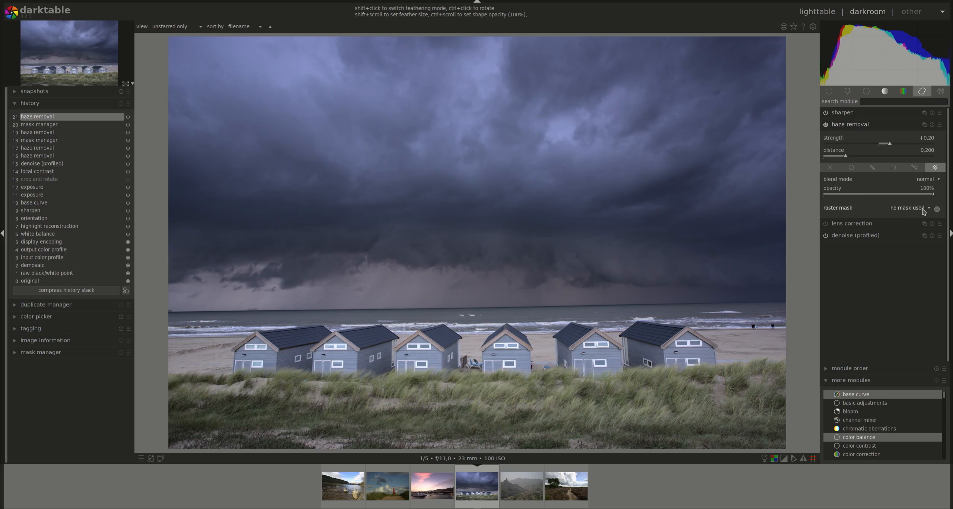
pyautogui.click(911, 211)
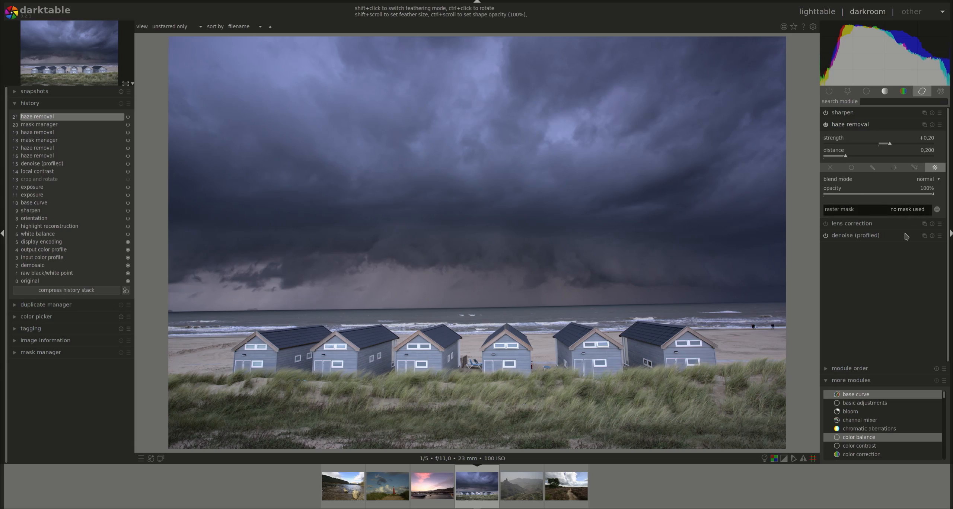